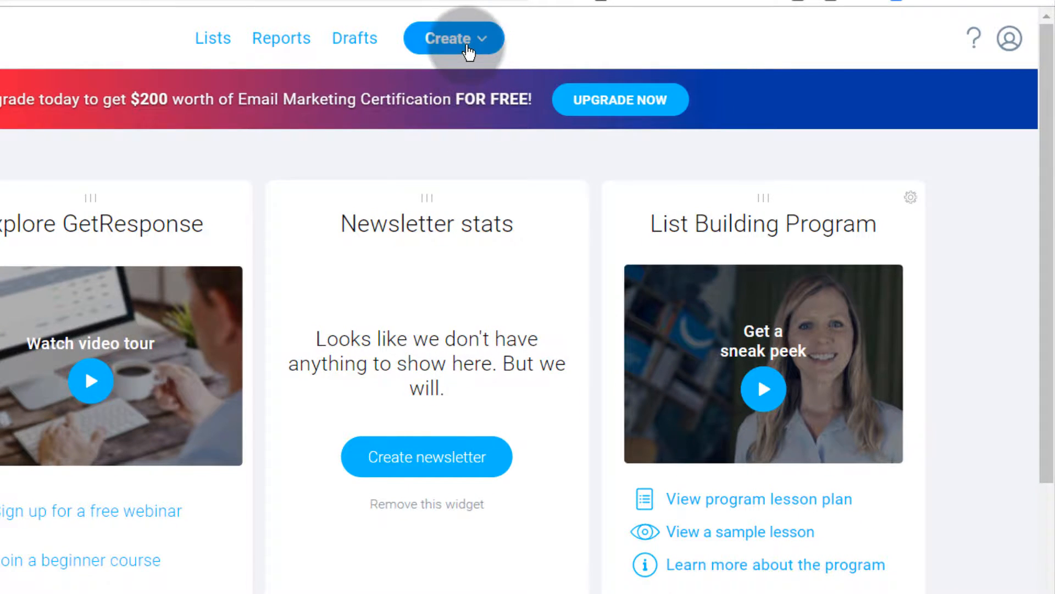
- Open the Autofunnel tool in a new browser tab and start a new funnel
click(467, 44)
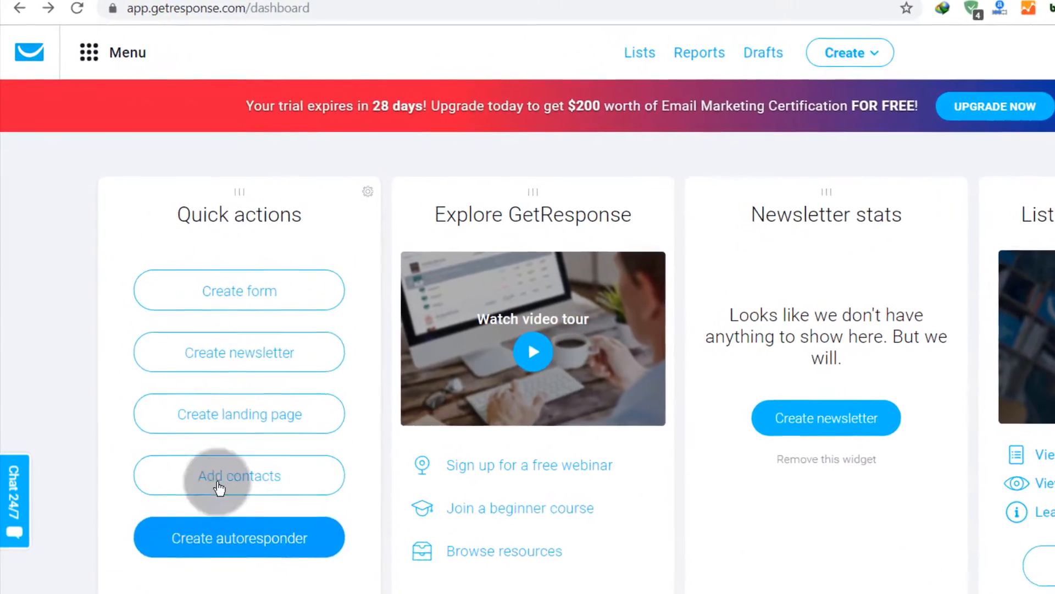
click(124, 57)
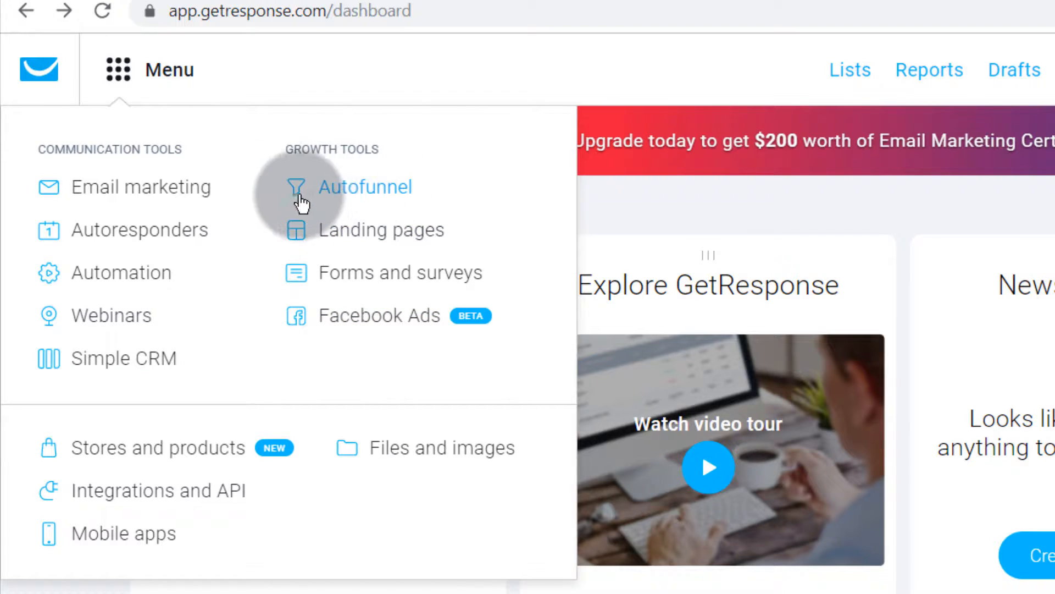
right_click(345, 189)
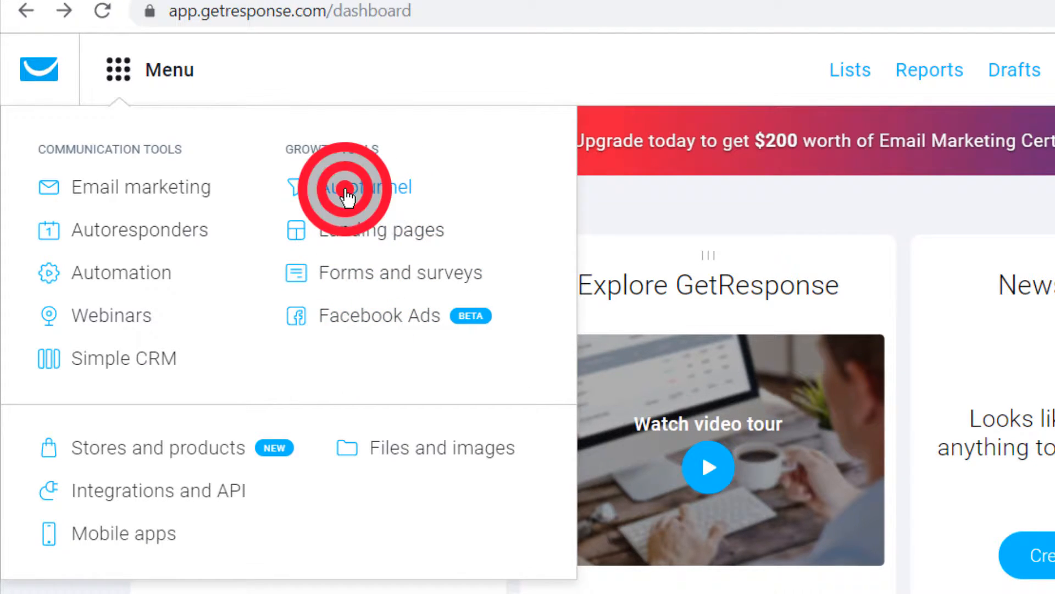
click(404, 208)
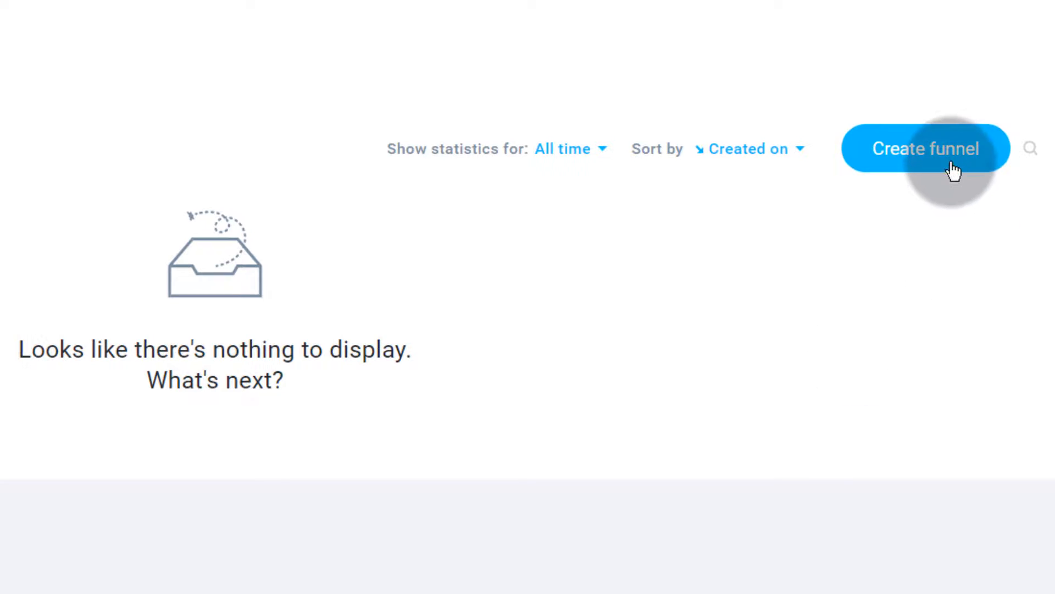
click(982, 206)
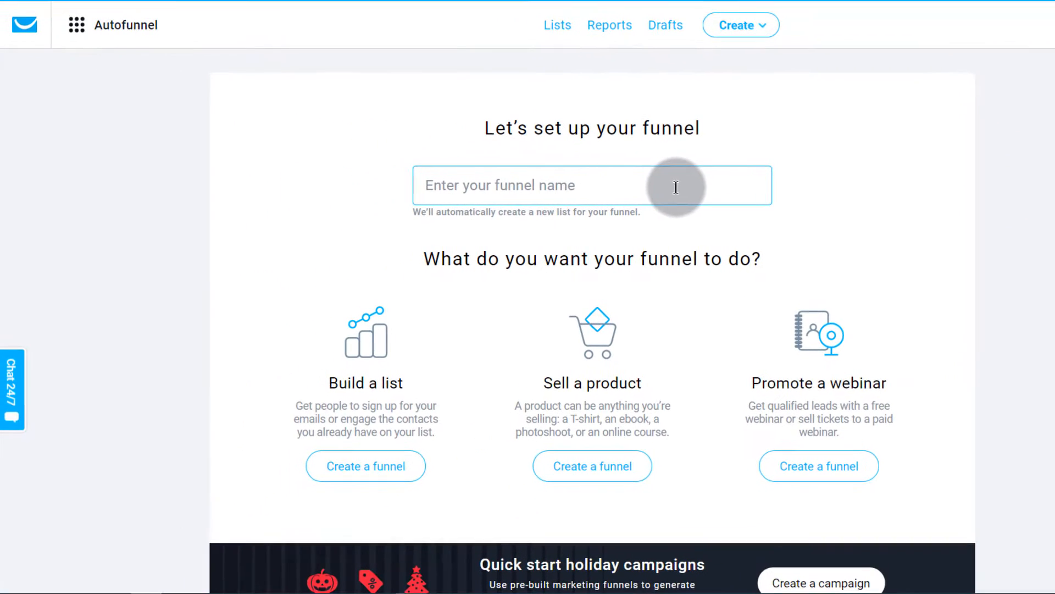
- Create a full sales funnel named "test" for selling a product
click(478, 190)
scroll(456, 275, down, 2)
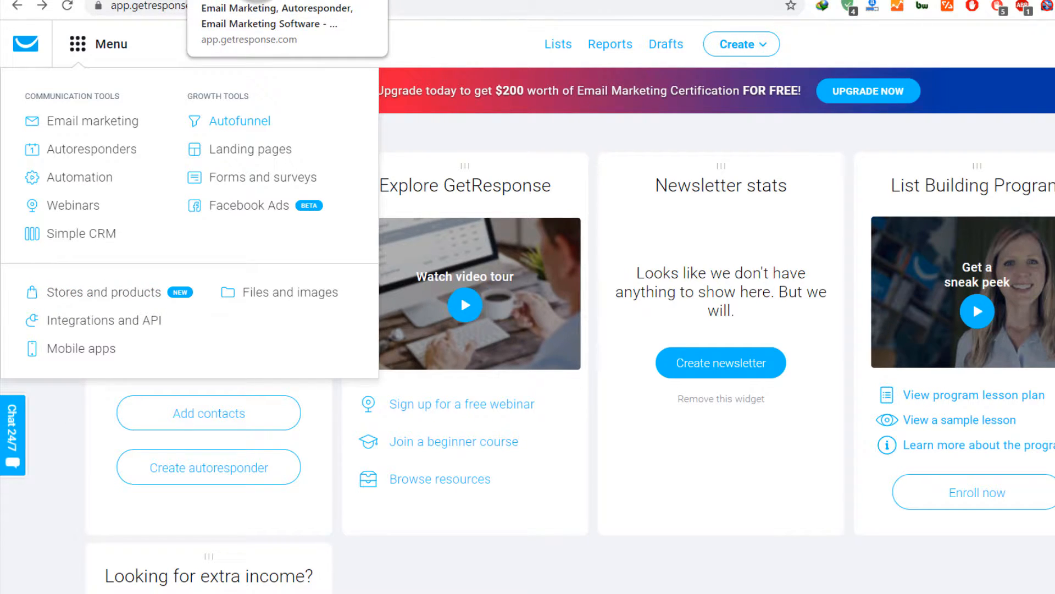
click(257, 1)
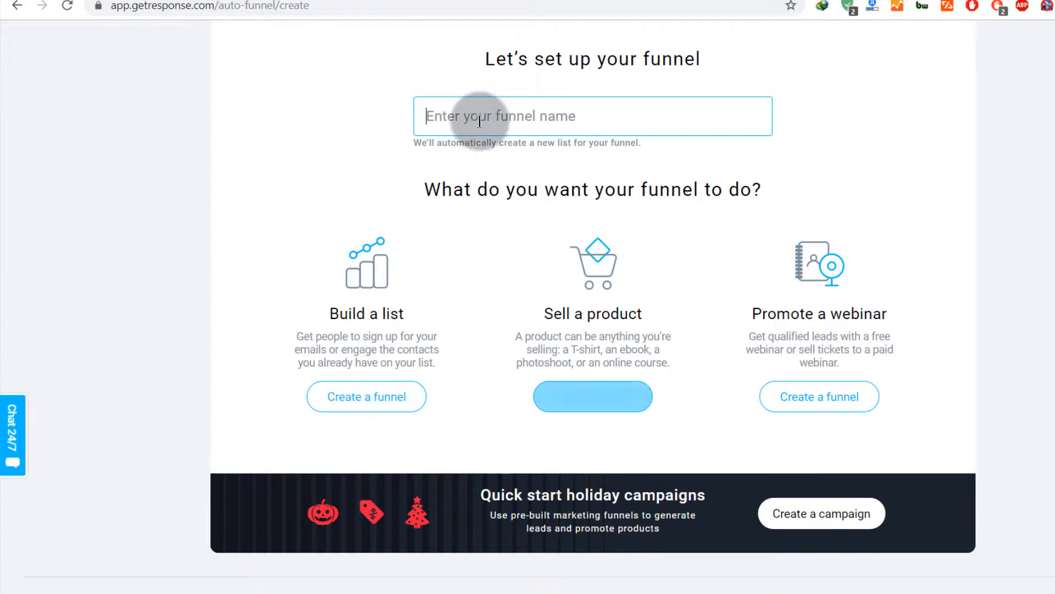
click(455, 110)
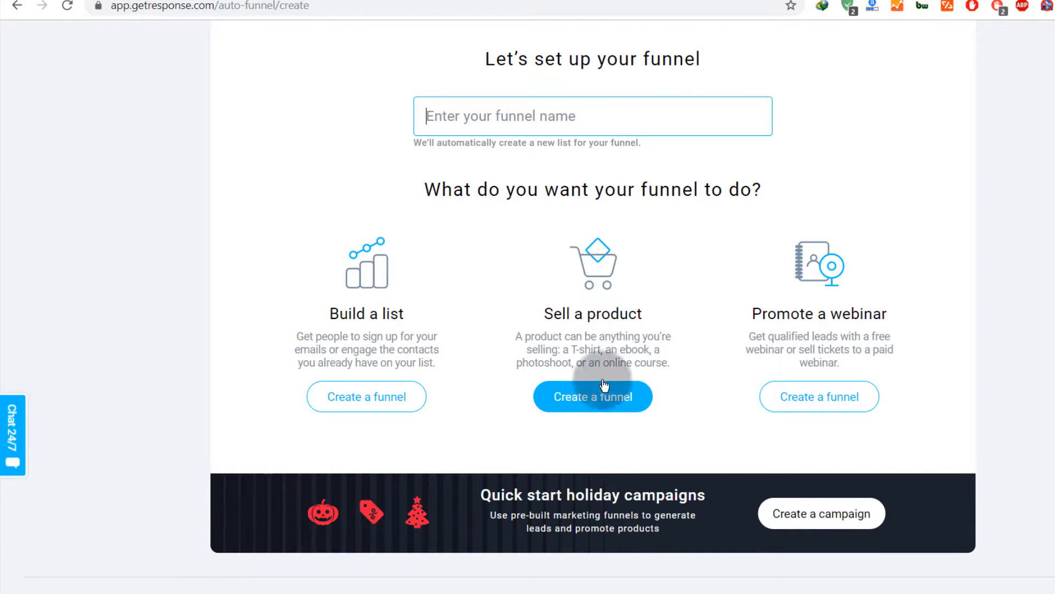
click(592, 400)
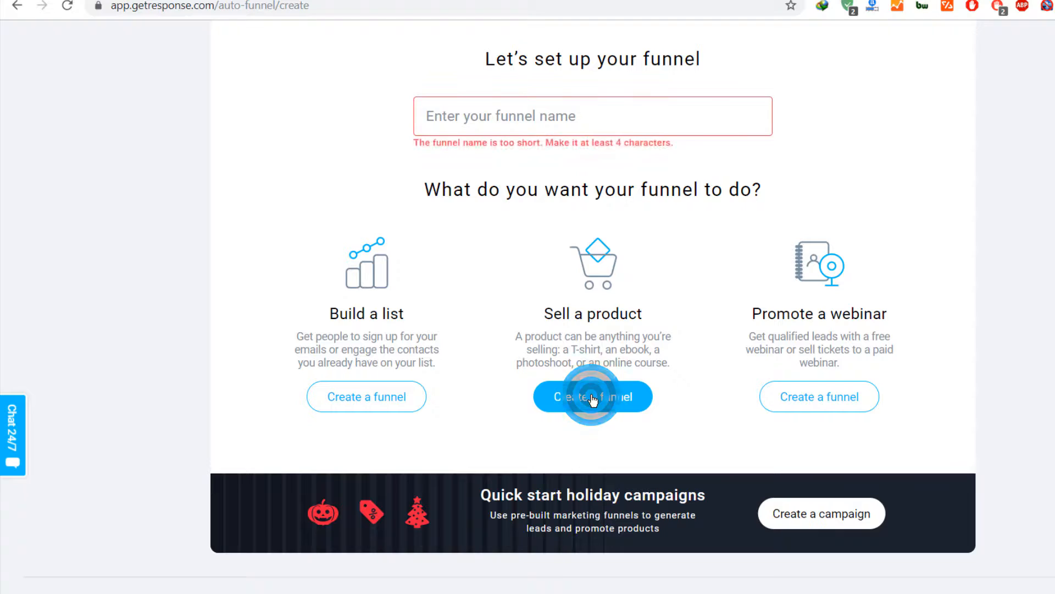
click(480, 117)
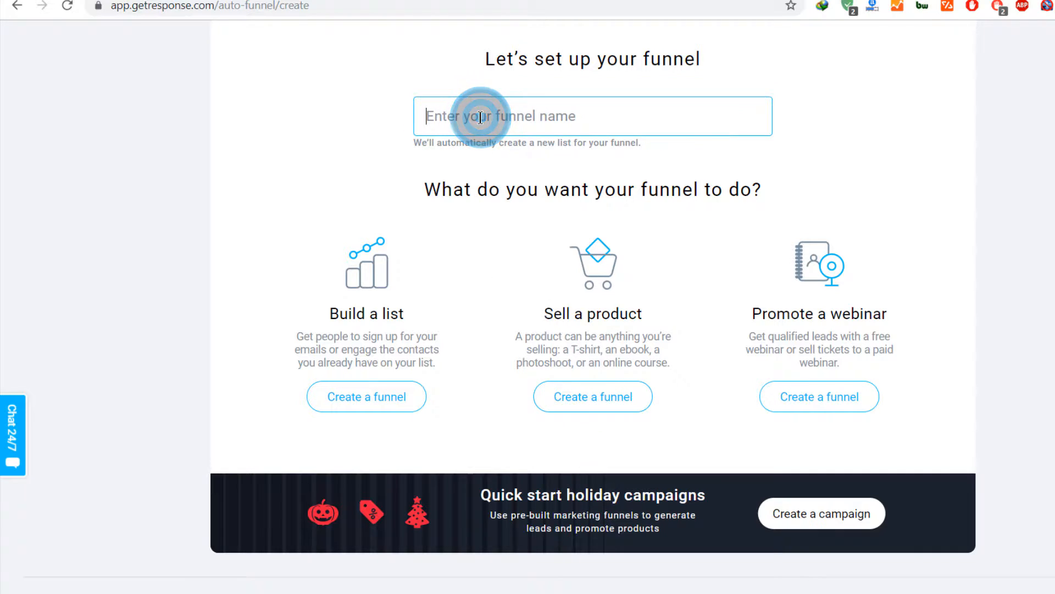
text(test)
click(577, 408)
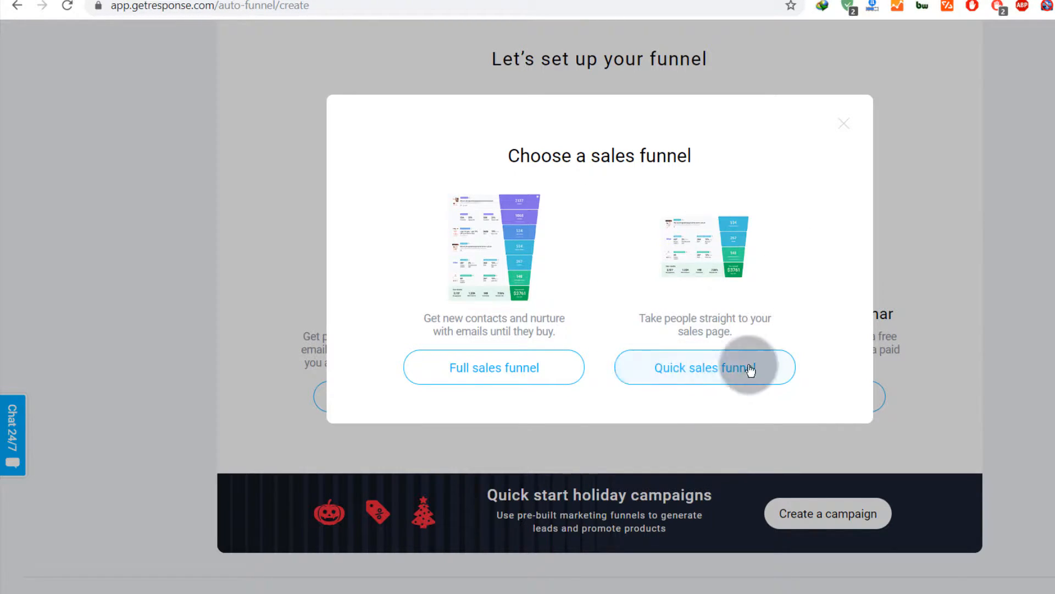
click(476, 375)
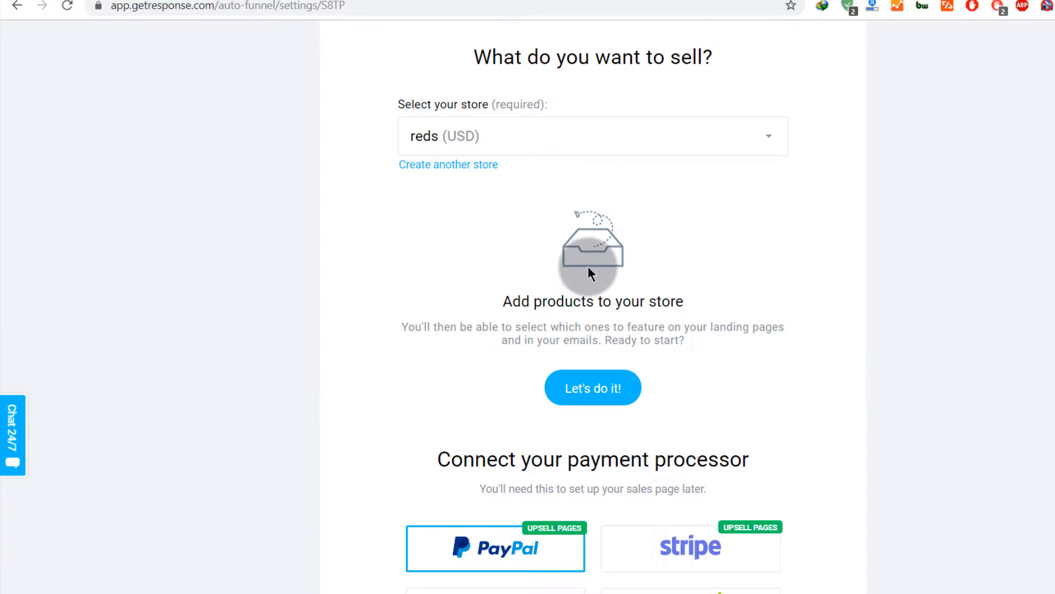
- Examine the sales funnel's settings for the store, its products and the available payment processors
scroll(588, 266, down, 3)
scroll(605, 204, up, 4)
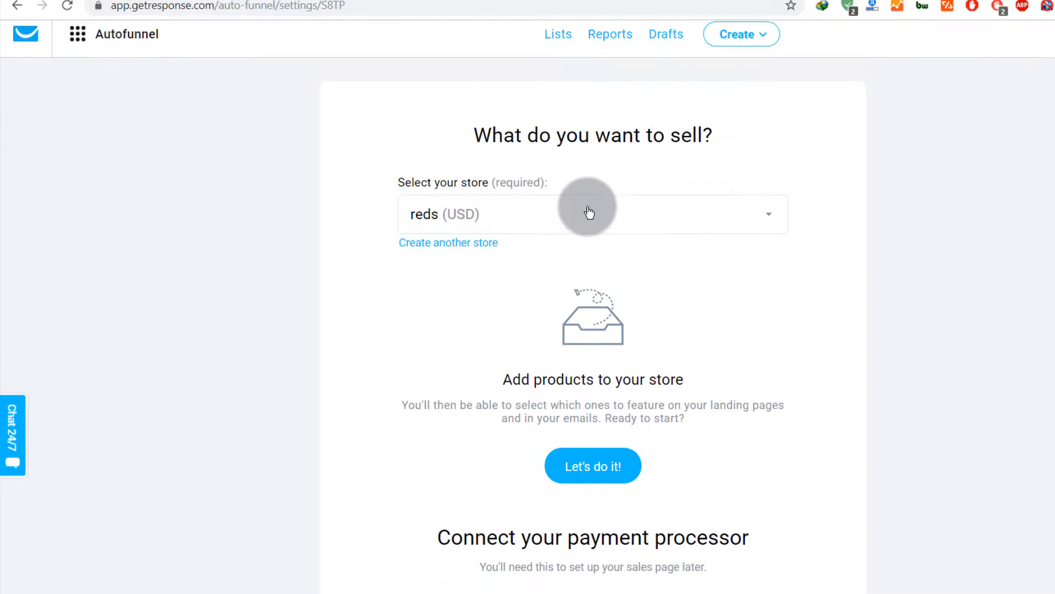
scroll(575, 363, down, 3)
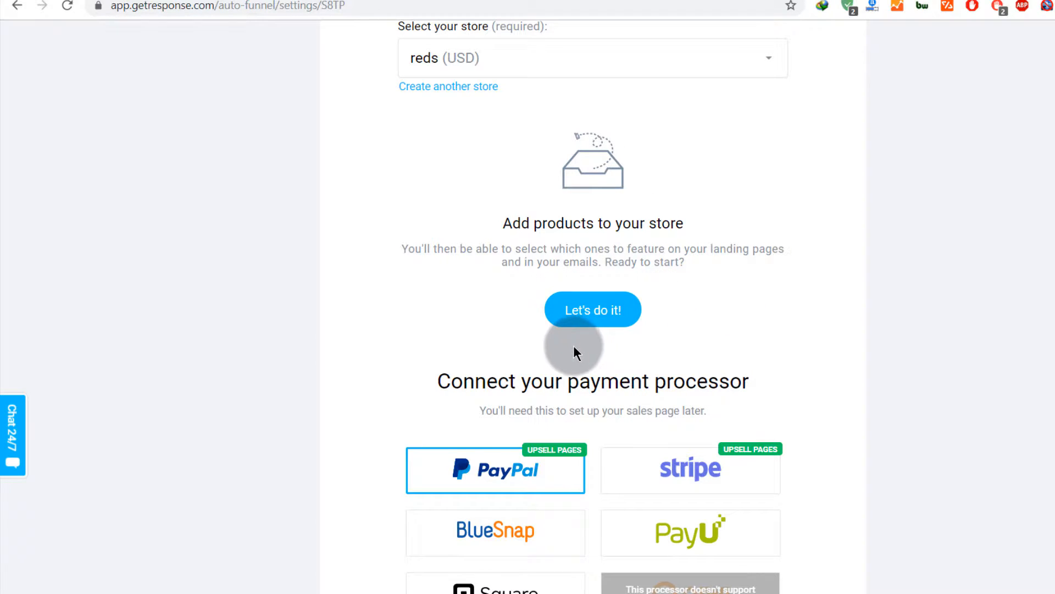
scroll(574, 346, down, 3)
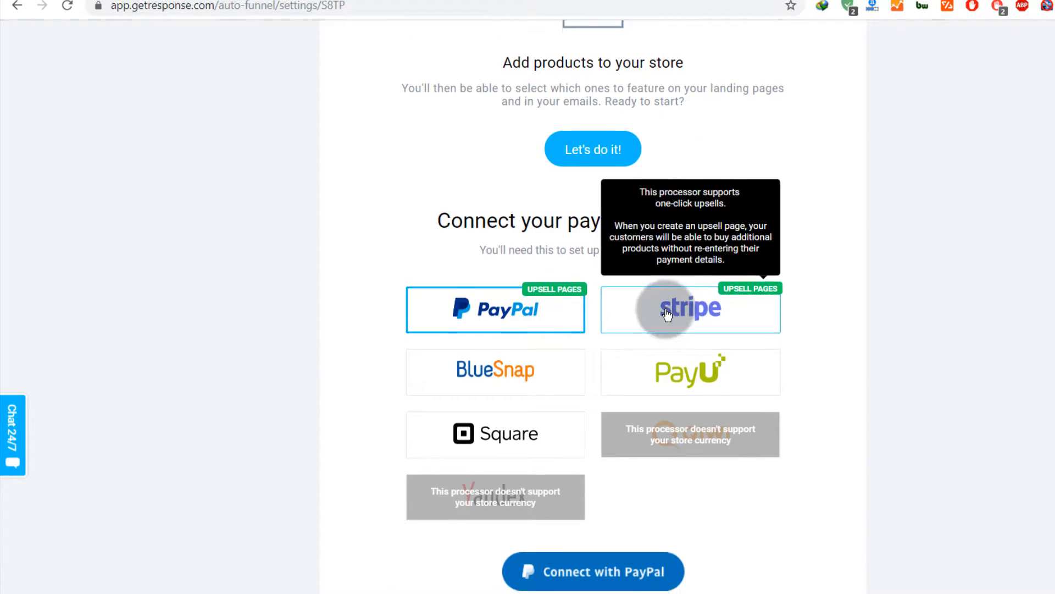
scroll(484, 242, down, 1)
scroll(495, 241, down, 3)
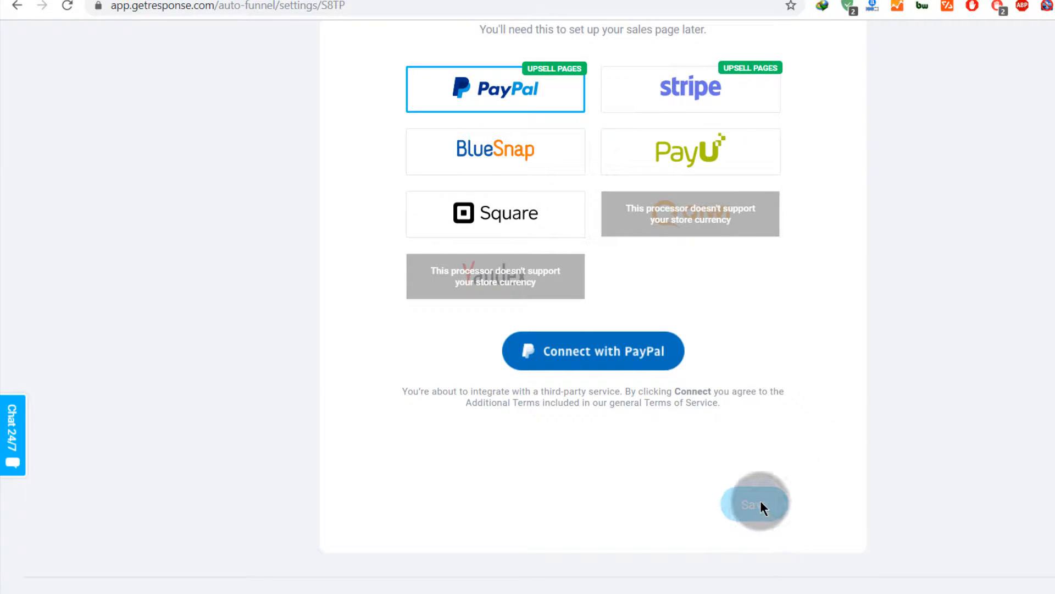
scroll(660, 488, up, 10)
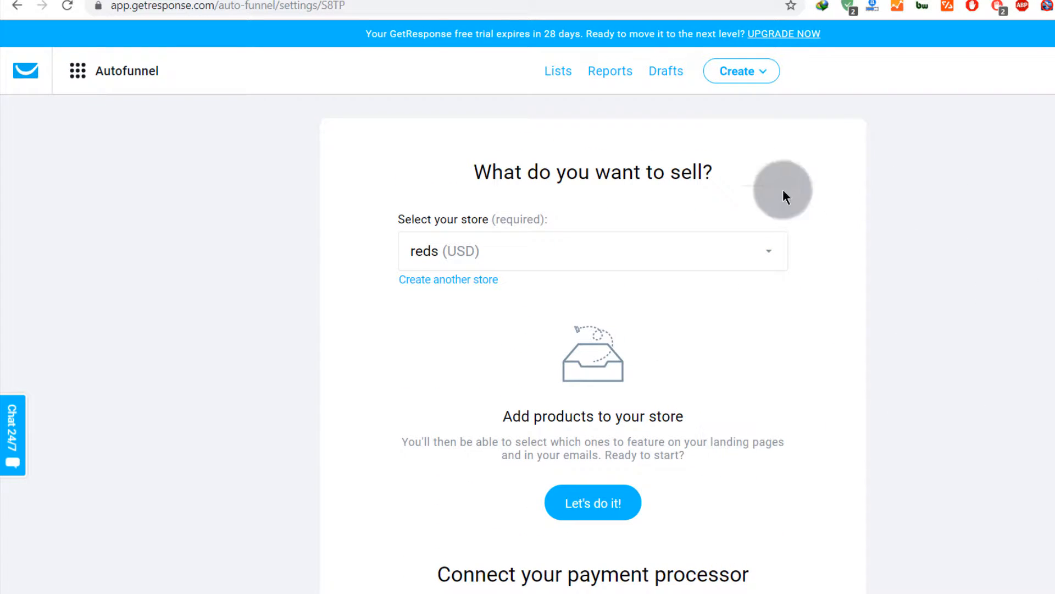
scroll(542, 566, down, 6)
scroll(483, 583, up, 6)
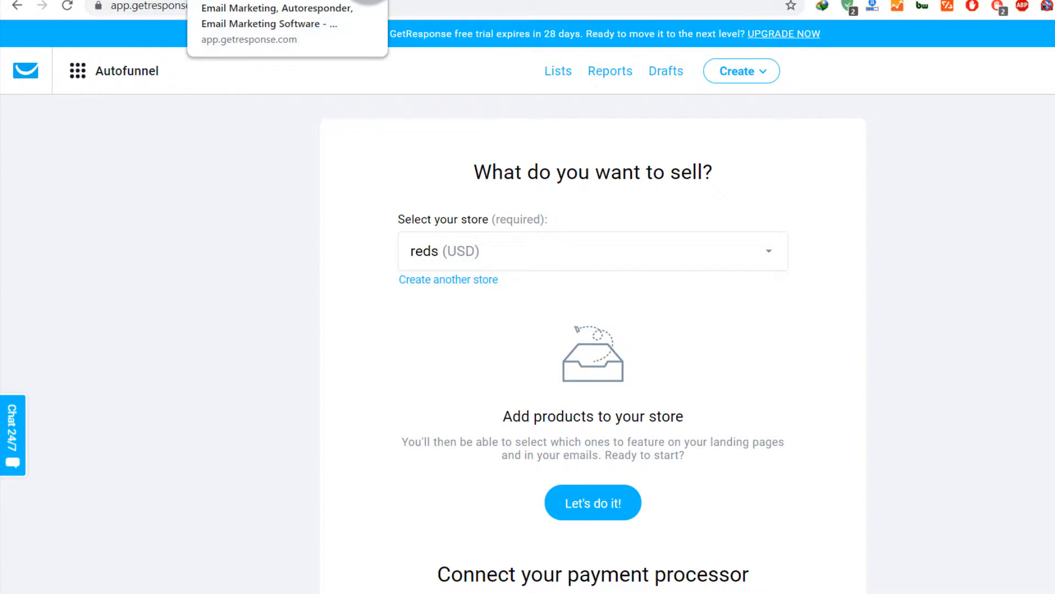
- Return to the Autofunnel overview and create a list-building funnel named "test 2"
click(121, 70)
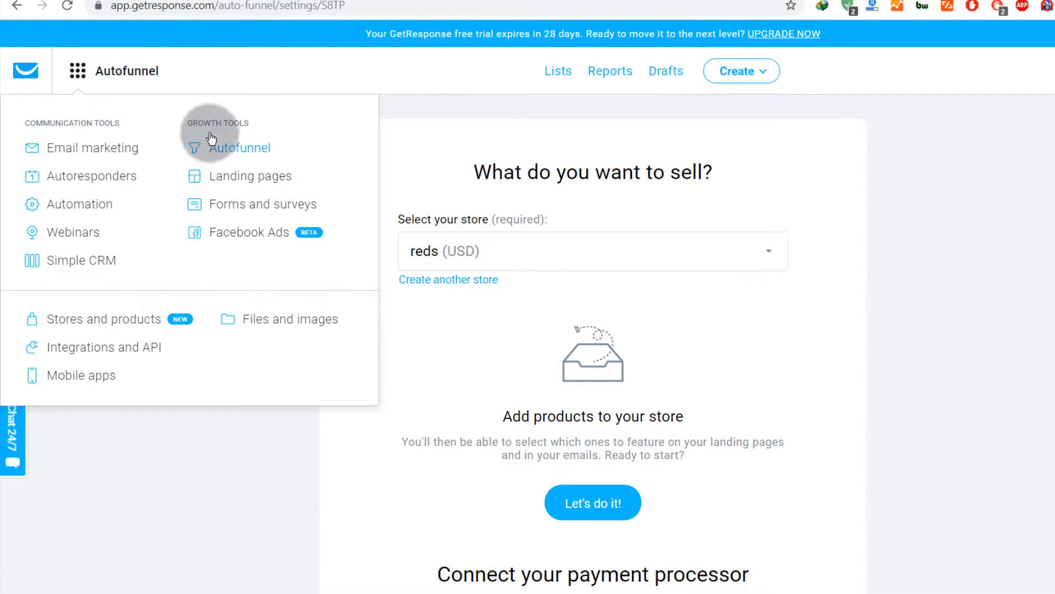
click(243, 153)
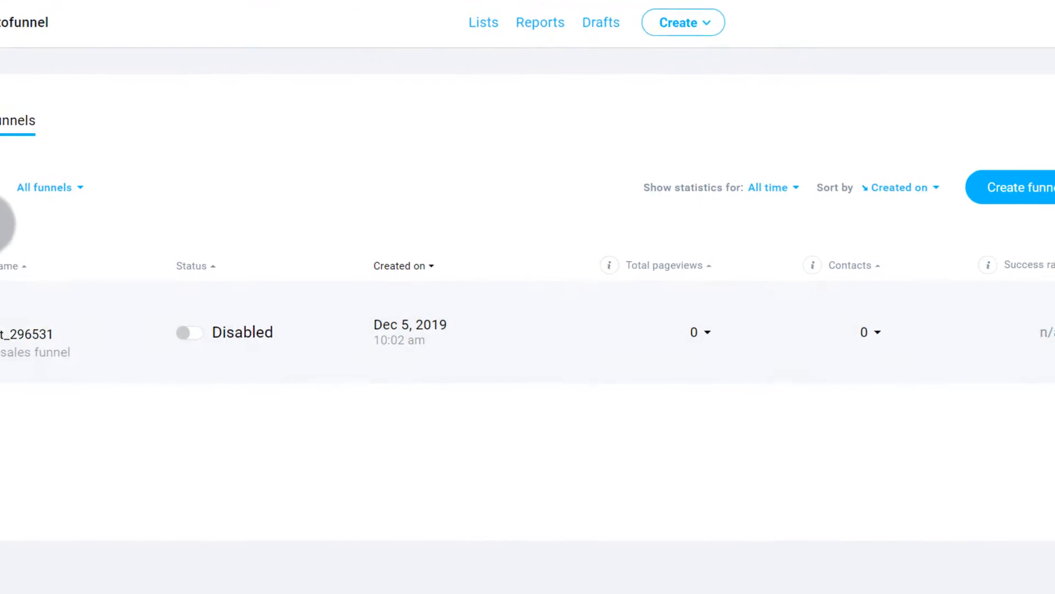
click(990, 147)
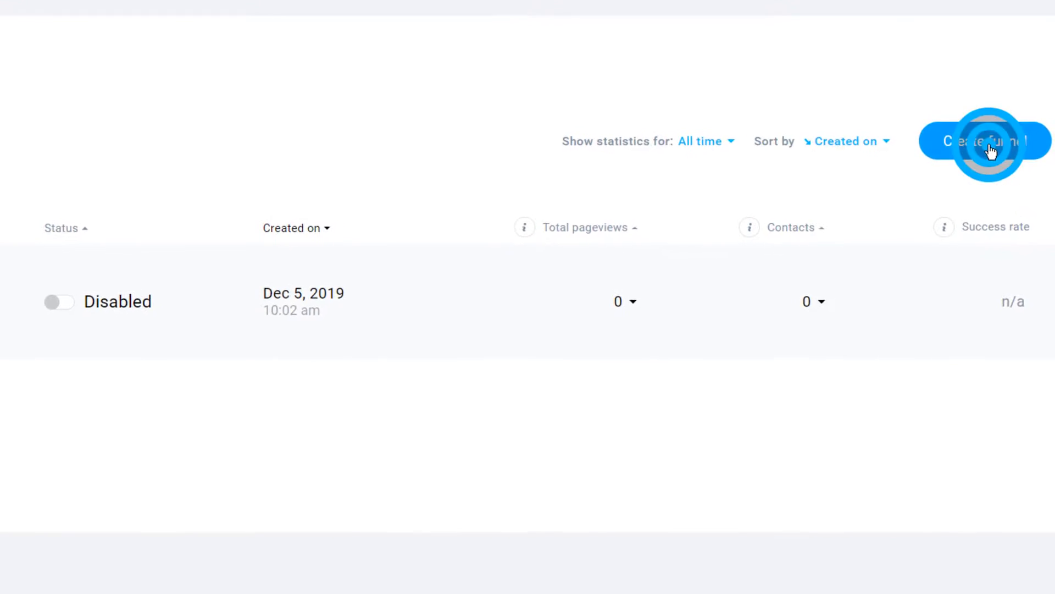
scroll(185, 339, down, 2)
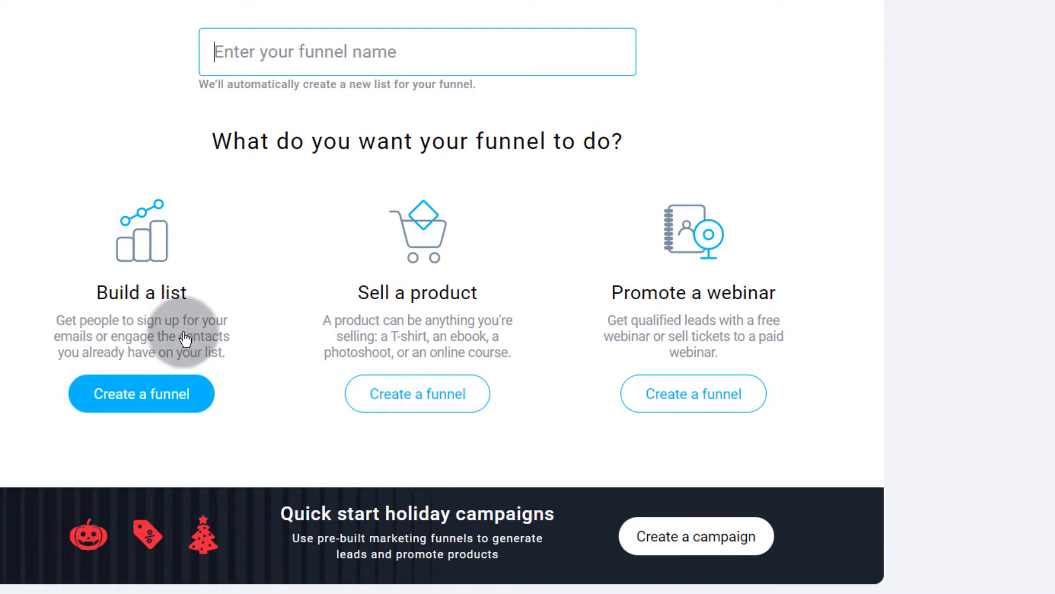
click(124, 395)
click(265, 58)
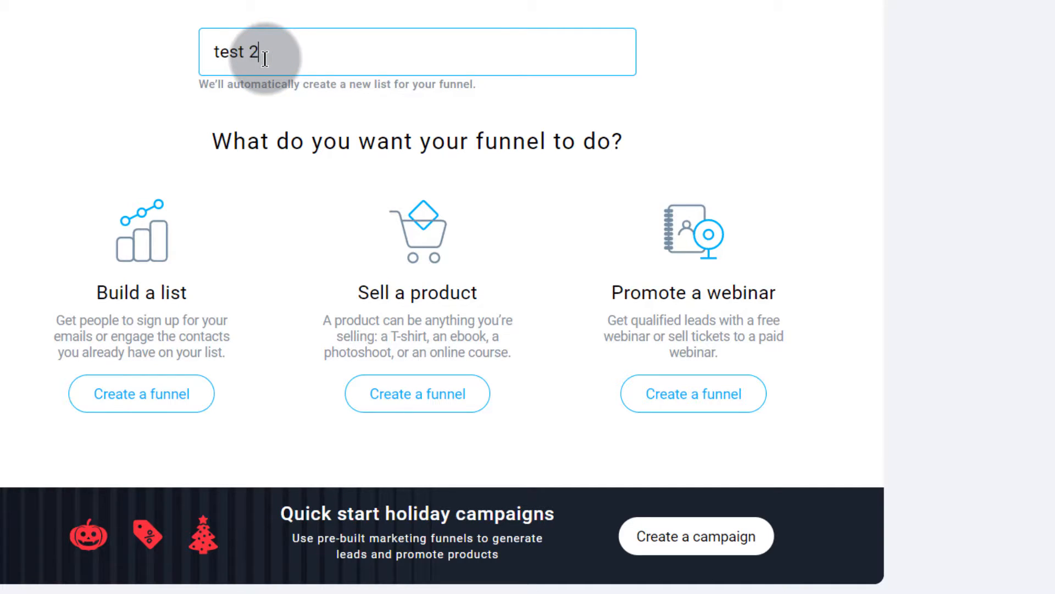
click(128, 393)
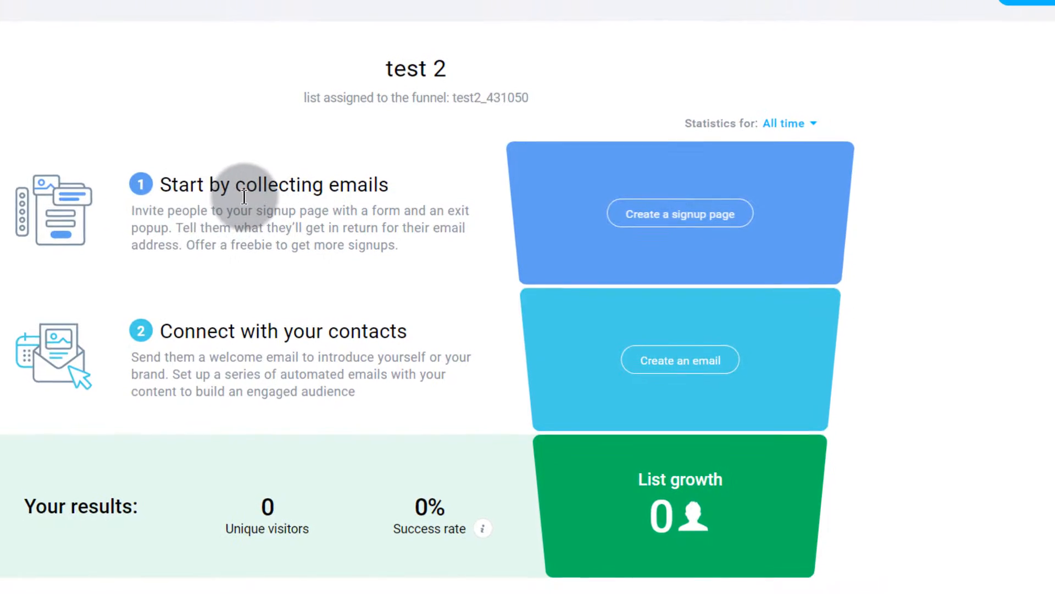
- Examine the "test 2" funnel's stages for collecting emails with a signup page and connecting with contacts by email
drag(165, 192, 399, 191)
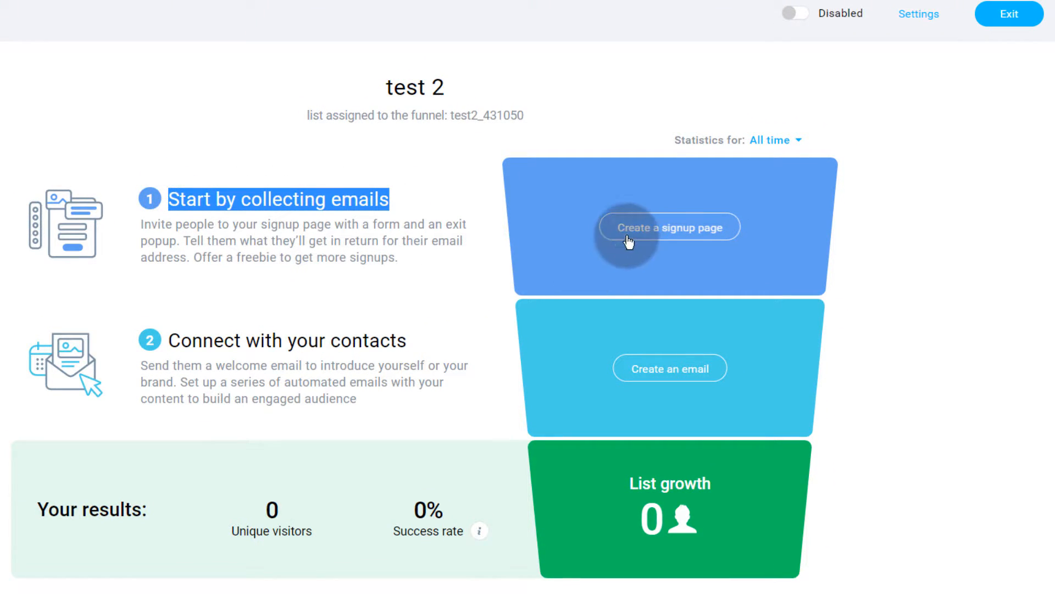
click(658, 232)
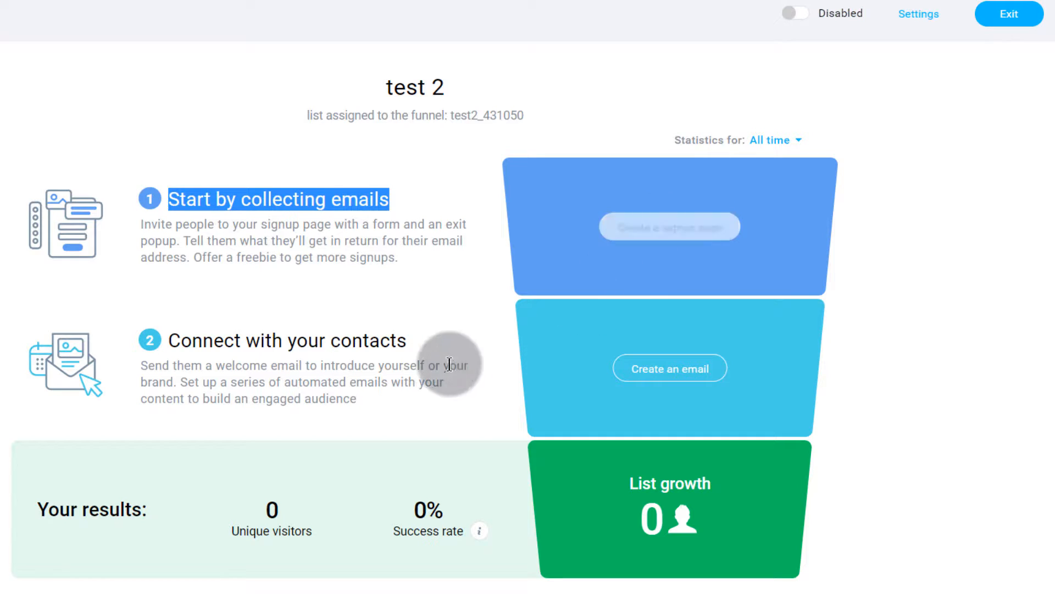
scroll(449, 363, down, 1)
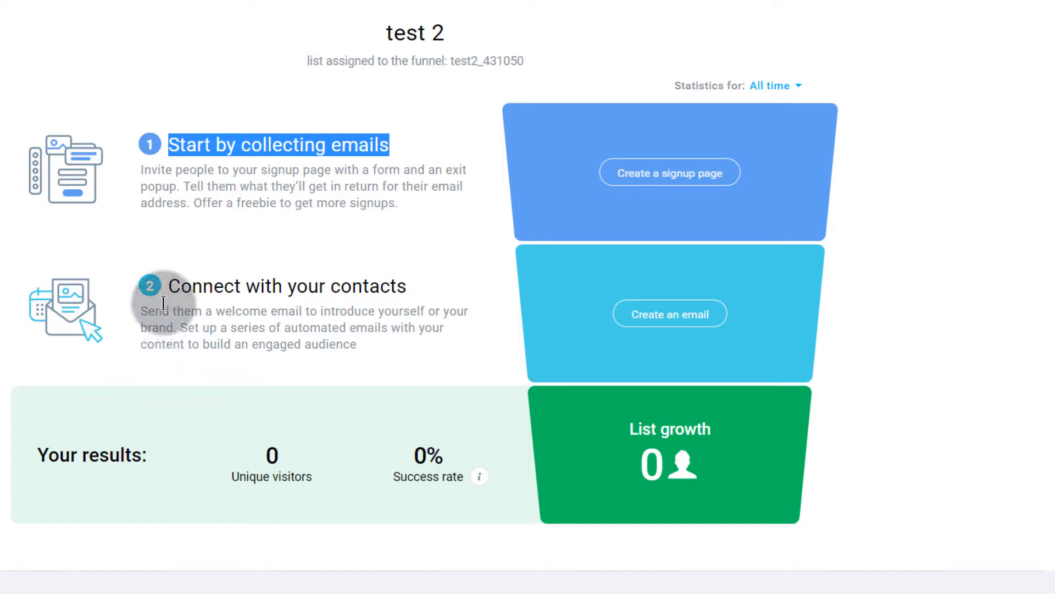
drag(137, 311, 361, 343)
click(643, 319)
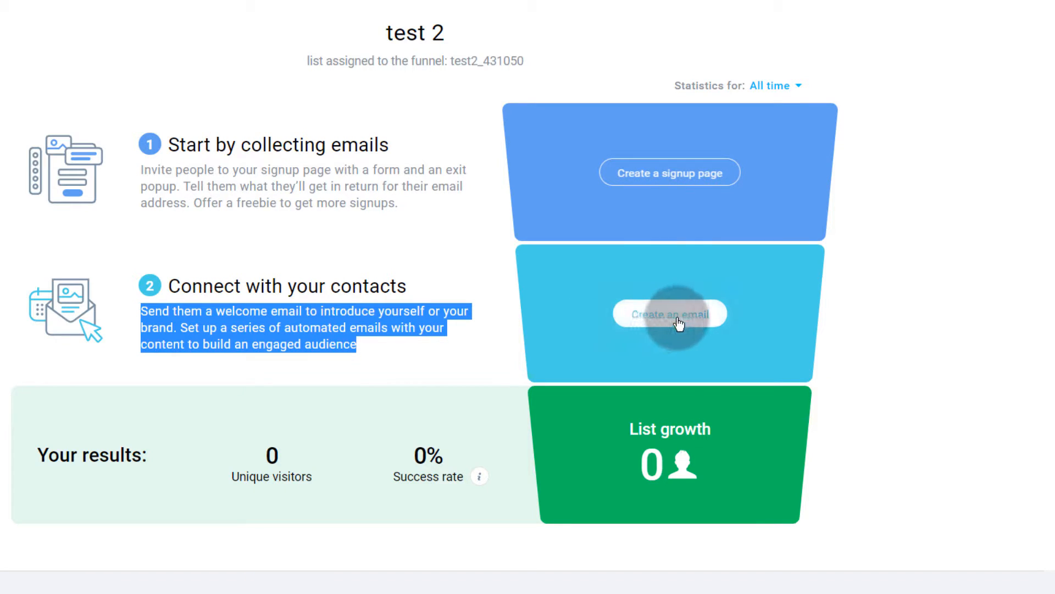
click(379, 350)
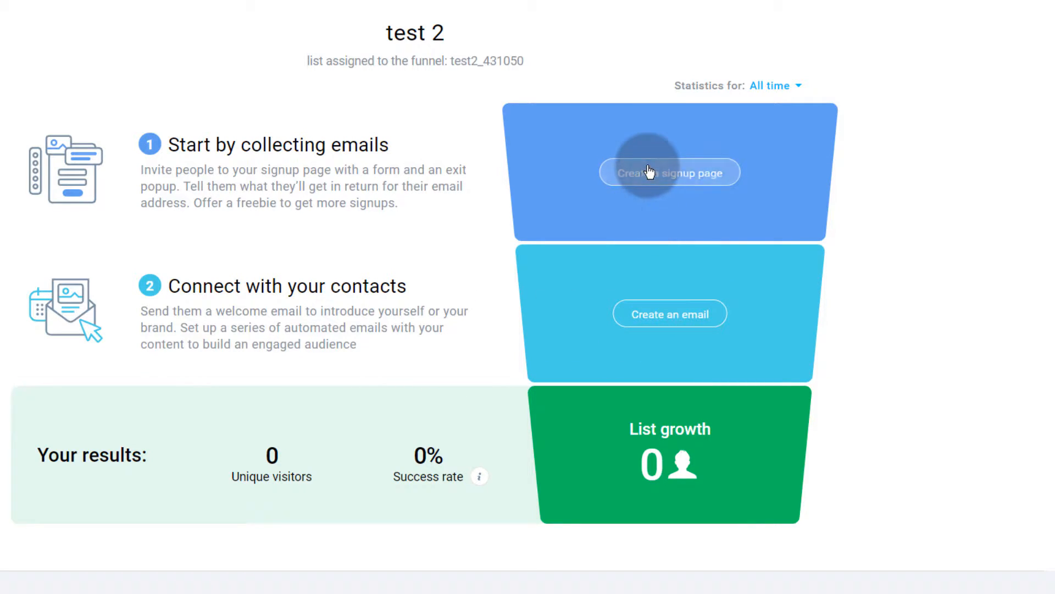
click(649, 172)
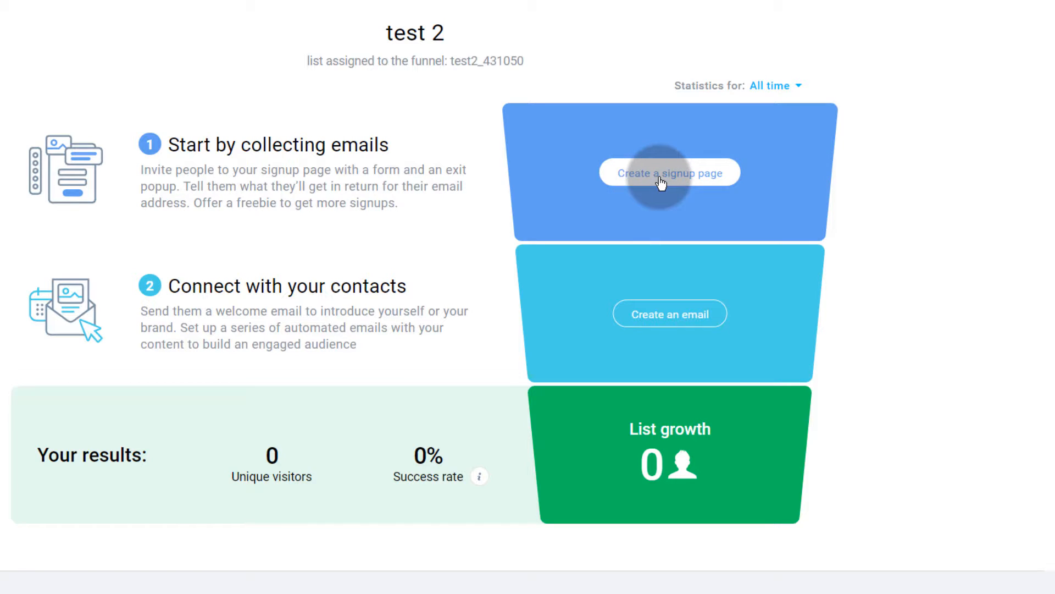
click(662, 325)
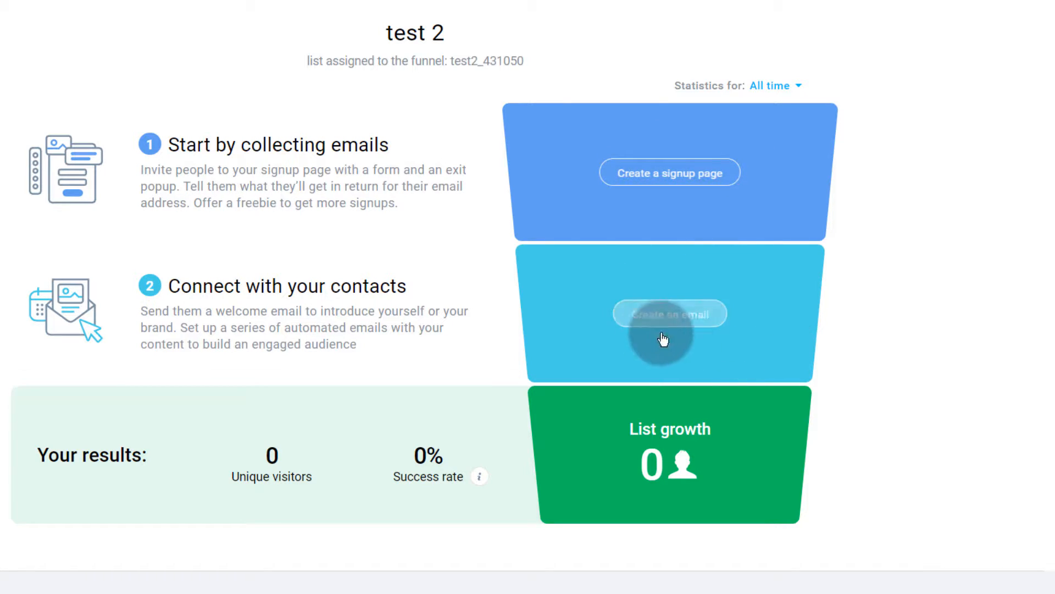
click(660, 319)
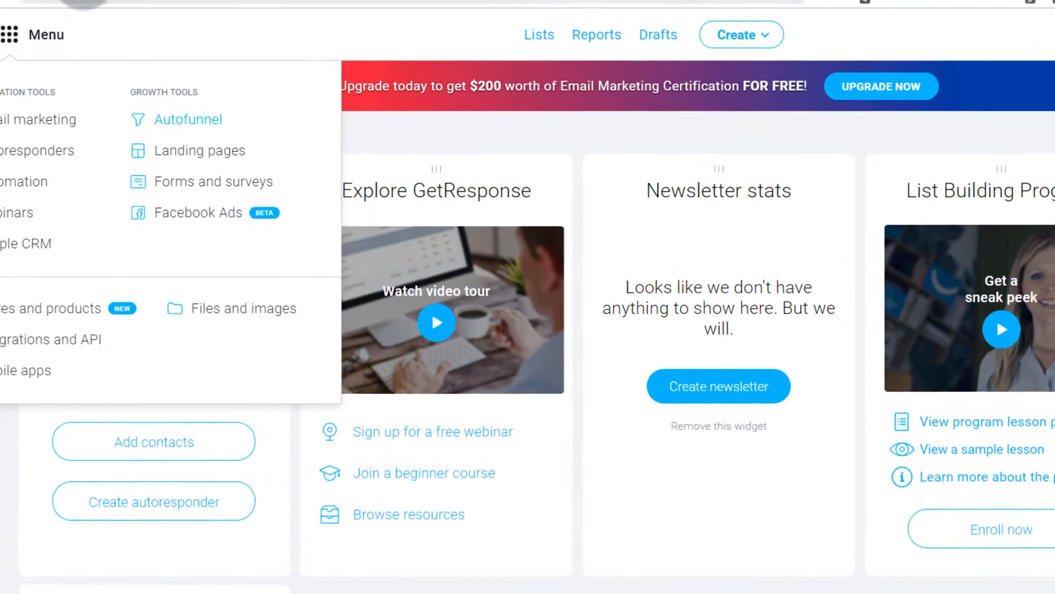
- Open the Stores and products area and start adding a store
scroll(225, 217, down, 3)
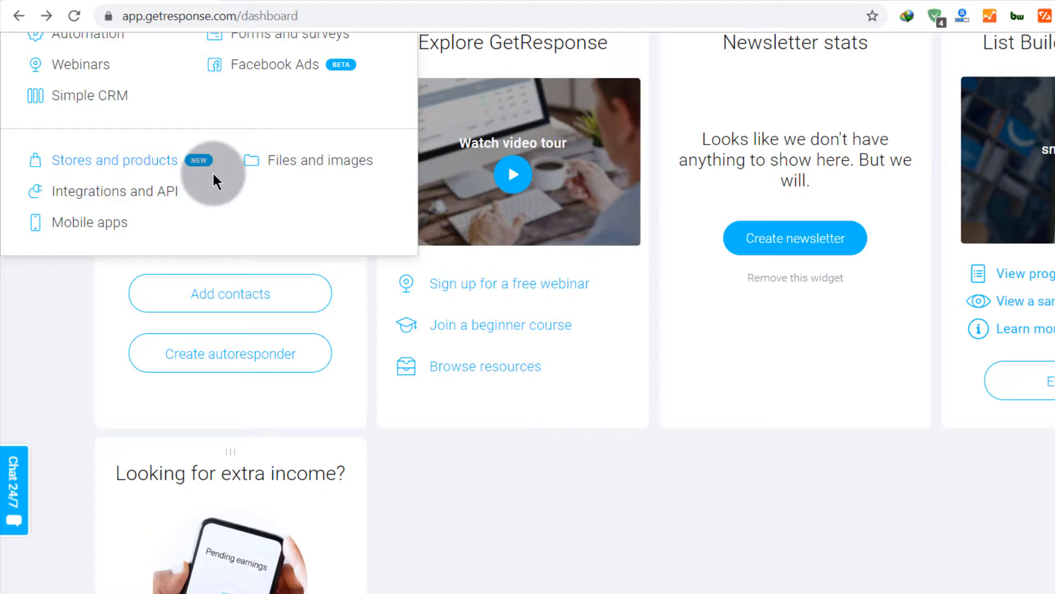
right_click(96, 163)
click(144, 172)
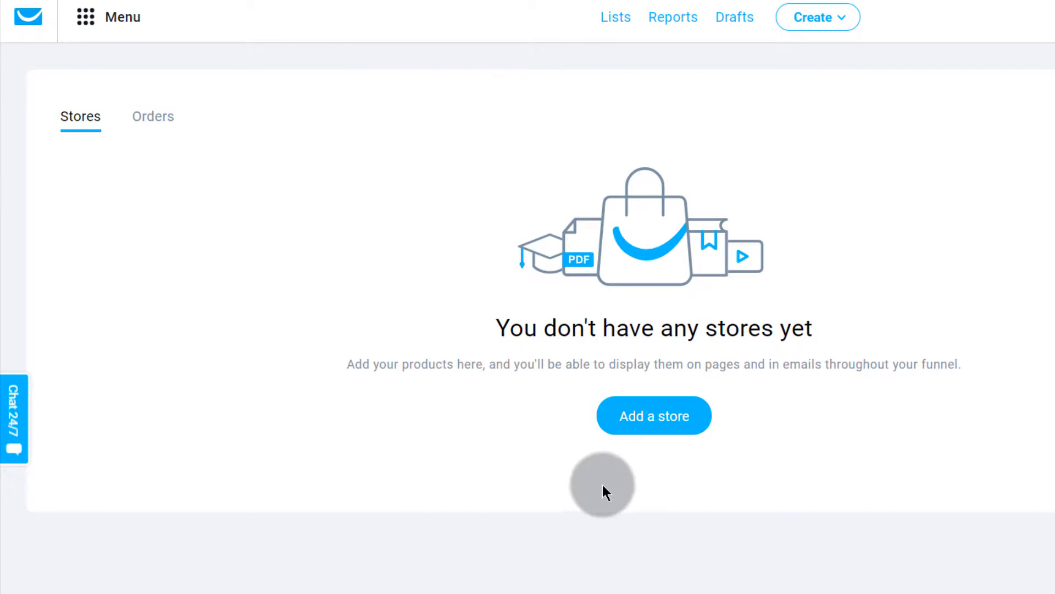
click(646, 415)
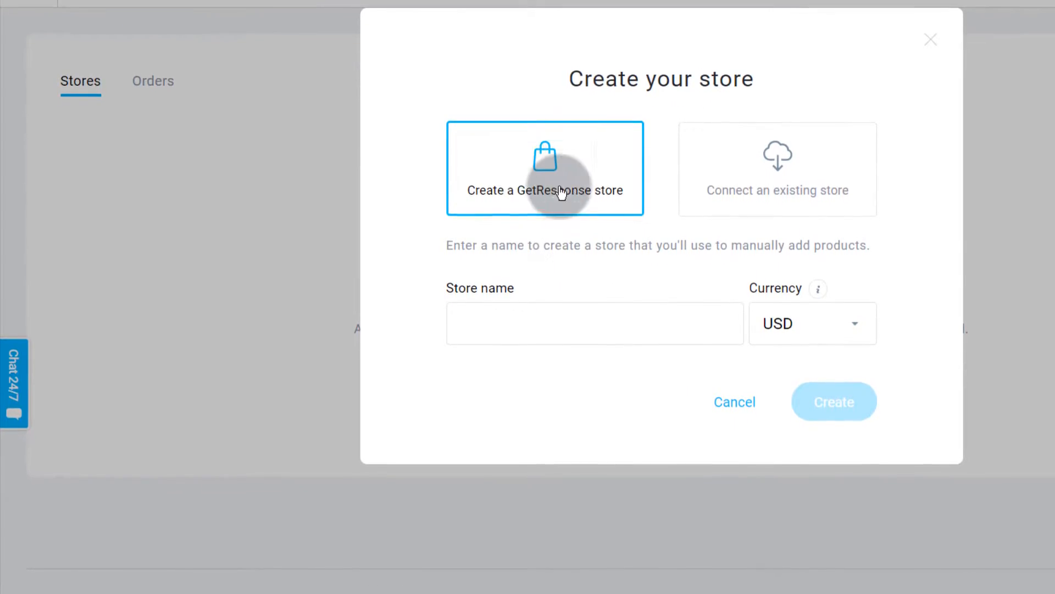
- Examine the platforms offered for importing products when connecting an existing store
click(778, 162)
scroll(537, 276, down, 3)
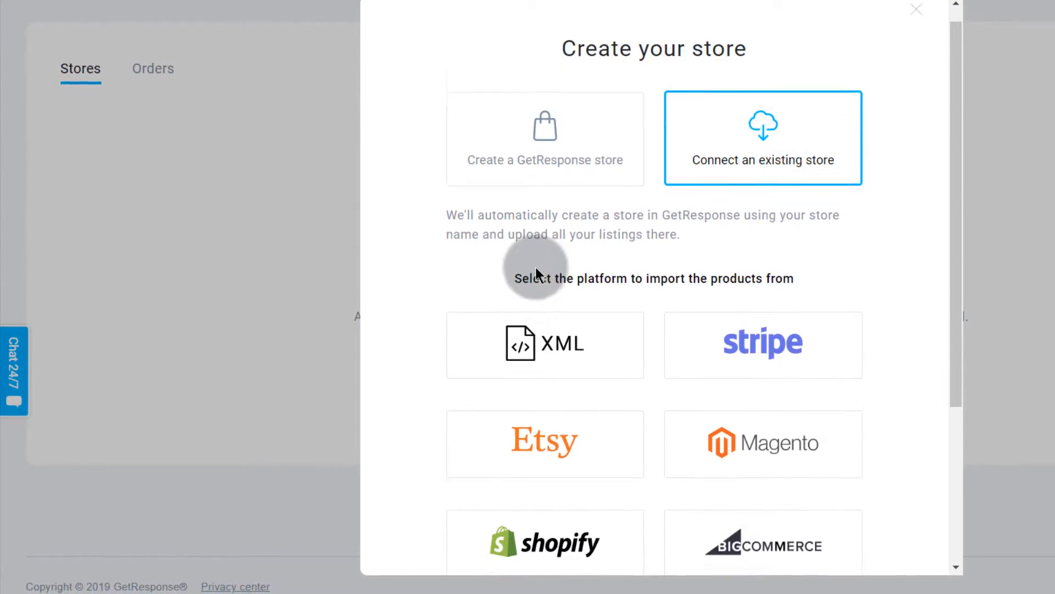
scroll(563, 254, down, 3)
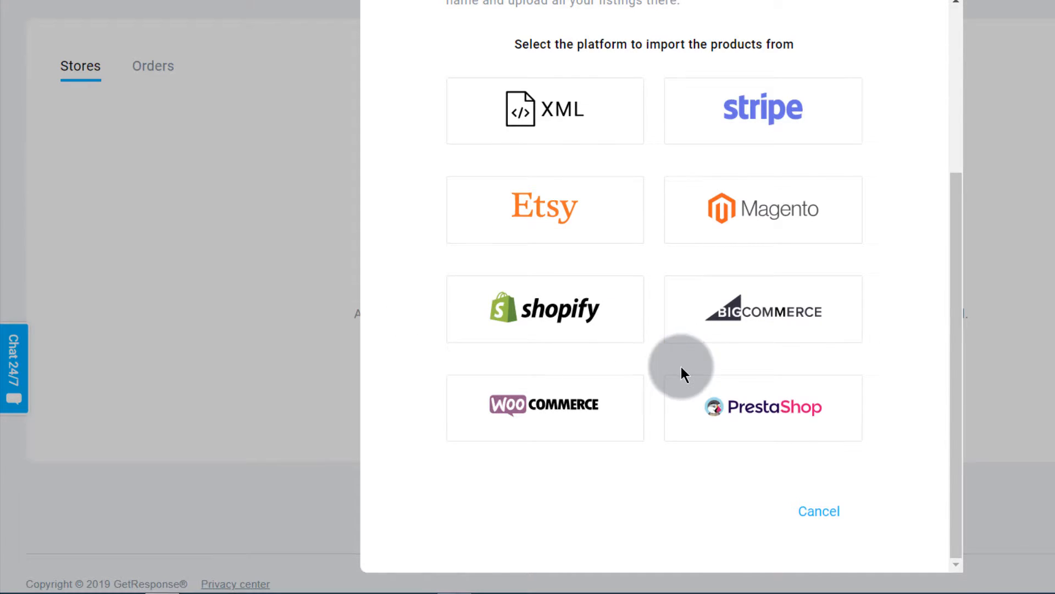
scroll(659, 352, up, 5)
scroll(572, 286, down, 3)
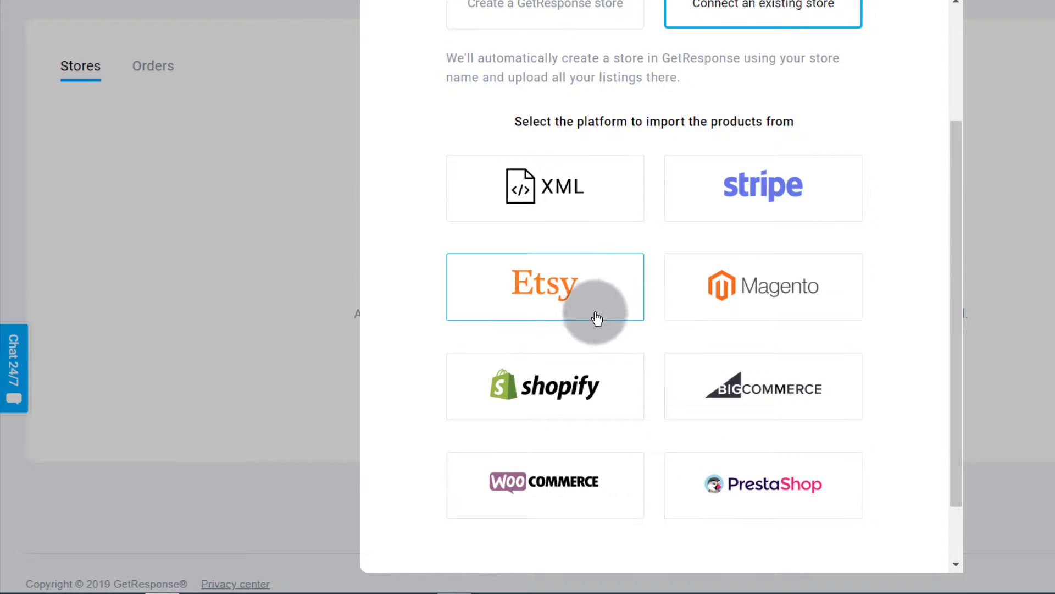
scroll(599, 318, up, 3)
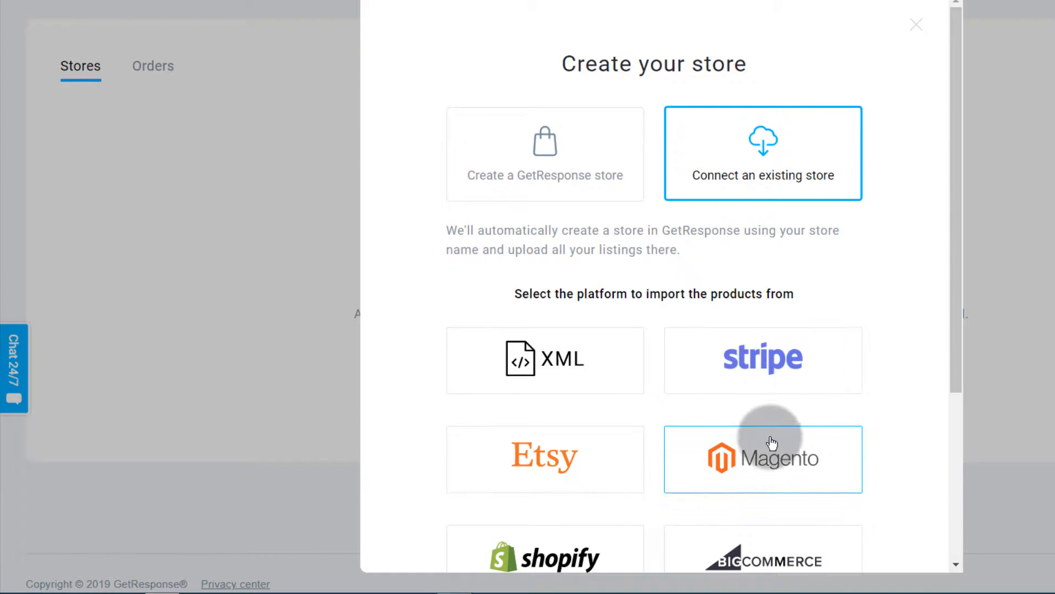
- Create a GetResponse store named "store1" and start adding its first product
click(522, 146)
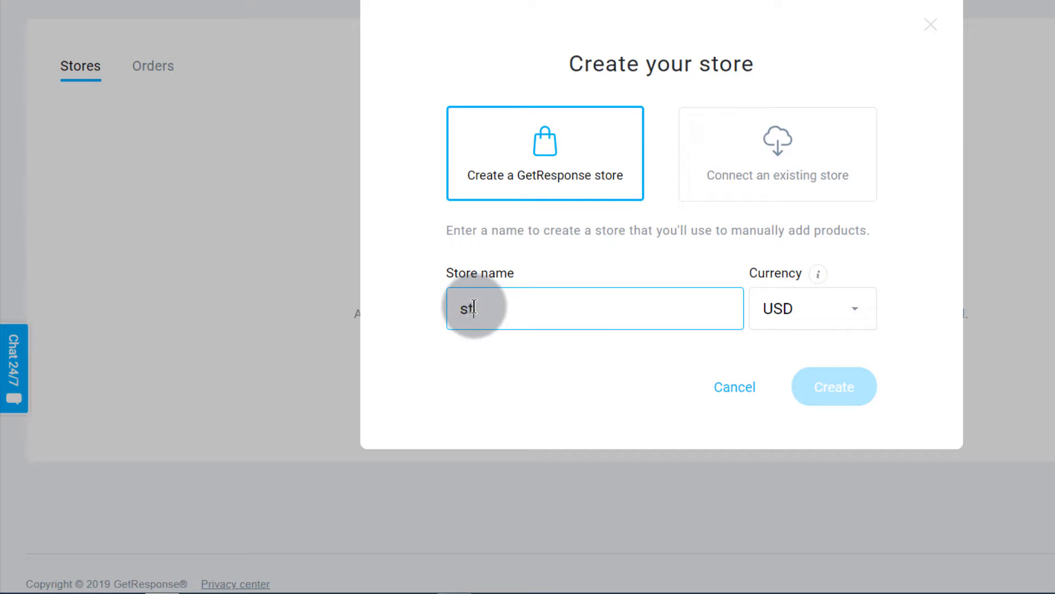
text(ore1)
click(819, 386)
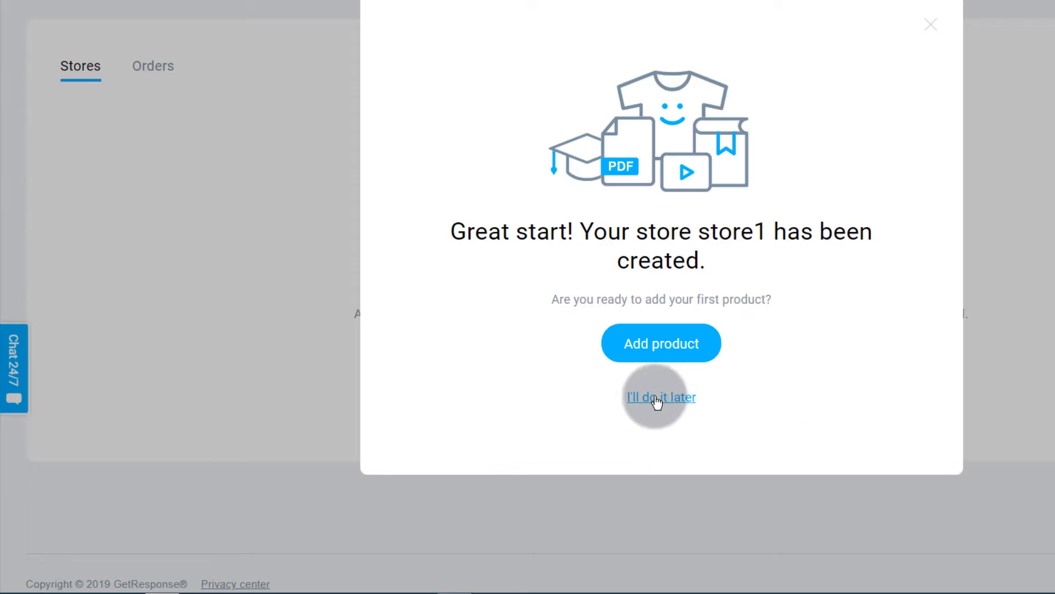
click(654, 348)
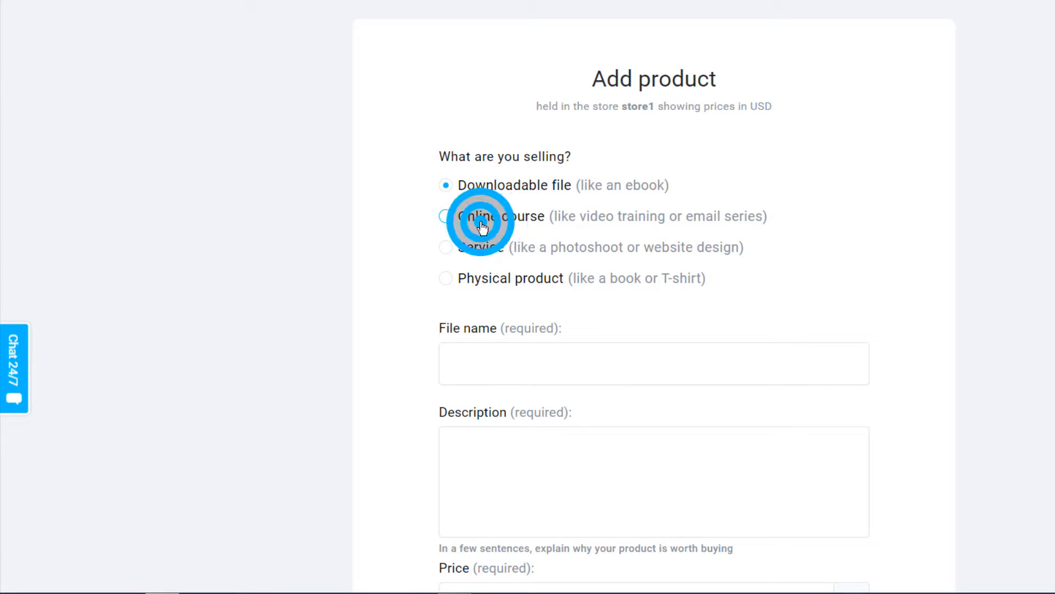
- Examine the product form for the Service and Physical product types, including name, description, price, image and shipping instructions
click(487, 248)
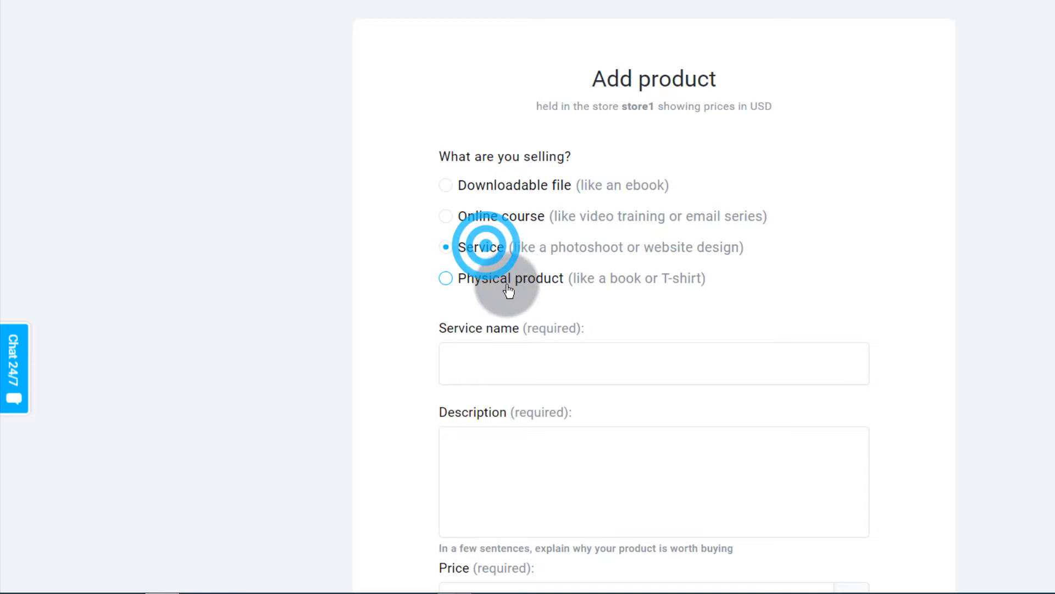
scroll(542, 322, down, 3)
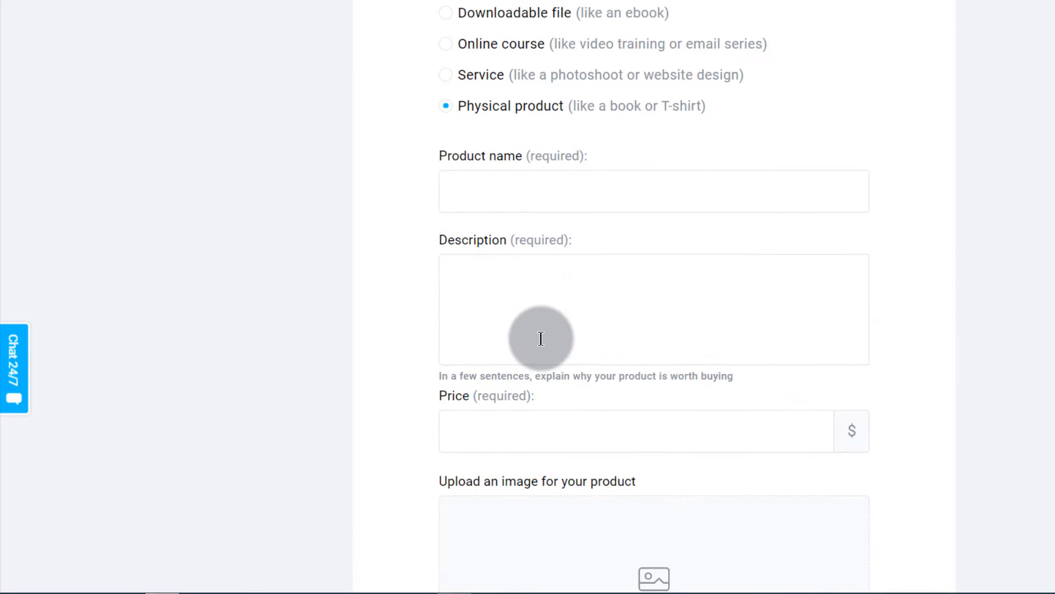
click(461, 196)
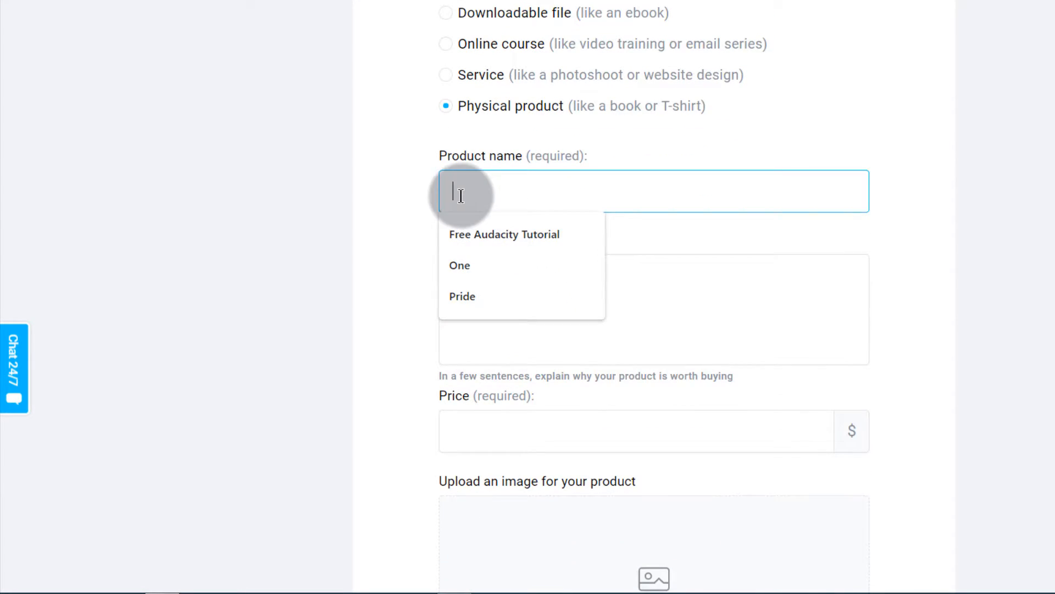
click(390, 249)
click(467, 298)
scroll(467, 298, down, 3)
click(465, 261)
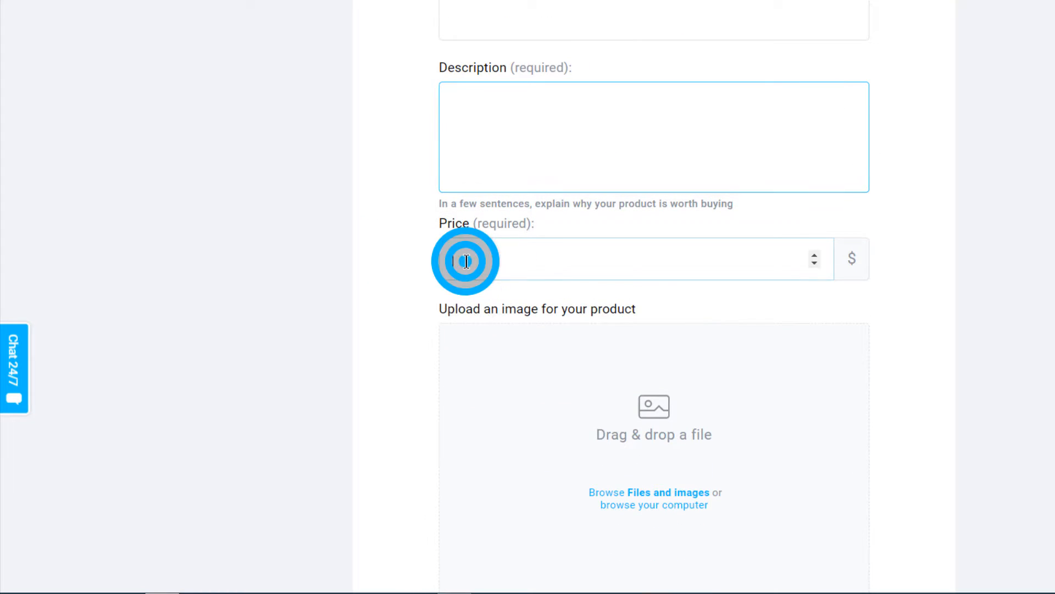
scroll(519, 358, down, 8)
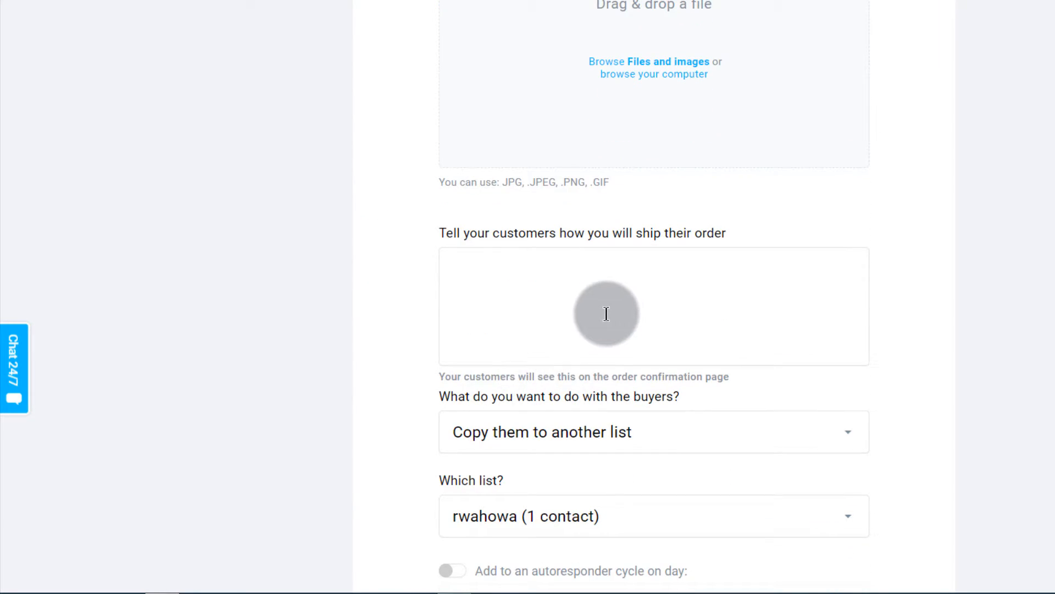
click(460, 264)
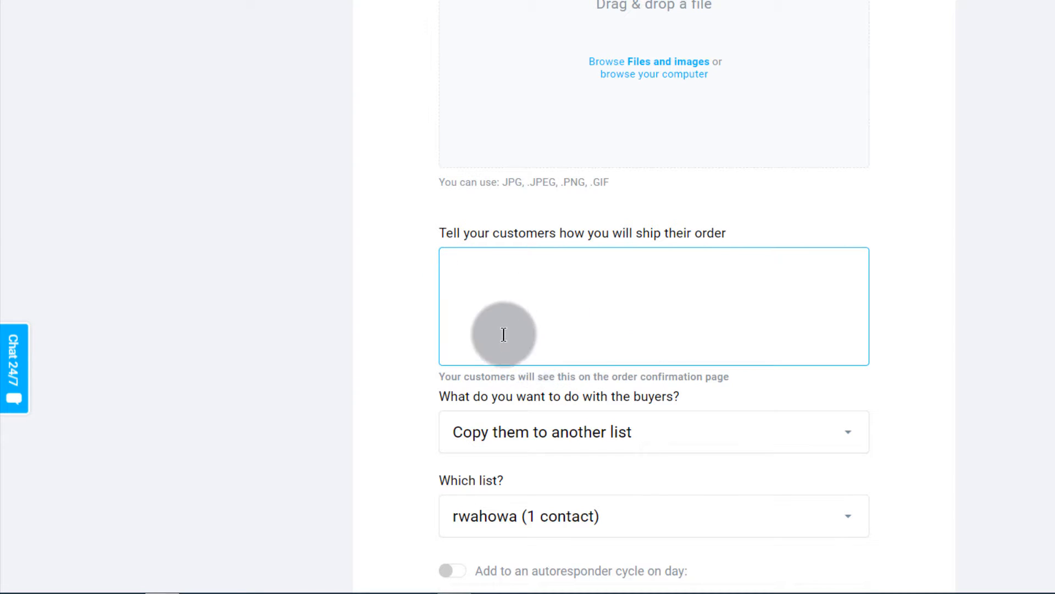
- Switch the product type to Online course and examine its title, delivery and contact list options
scroll(502, 307, up, 12)
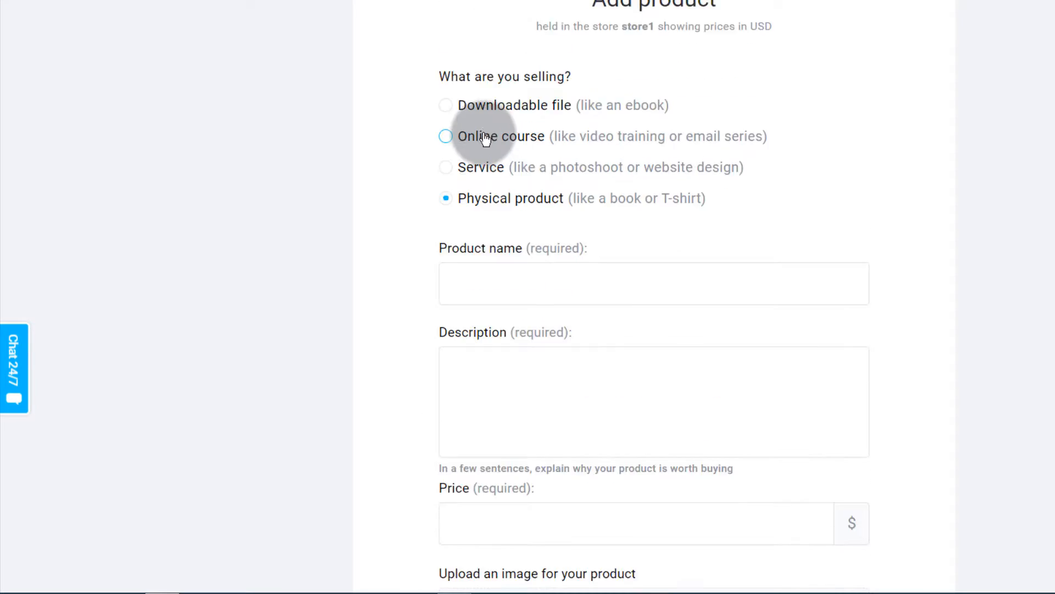
scroll(486, 140, up, 2)
click(466, 216)
scroll(429, 314, down, 1)
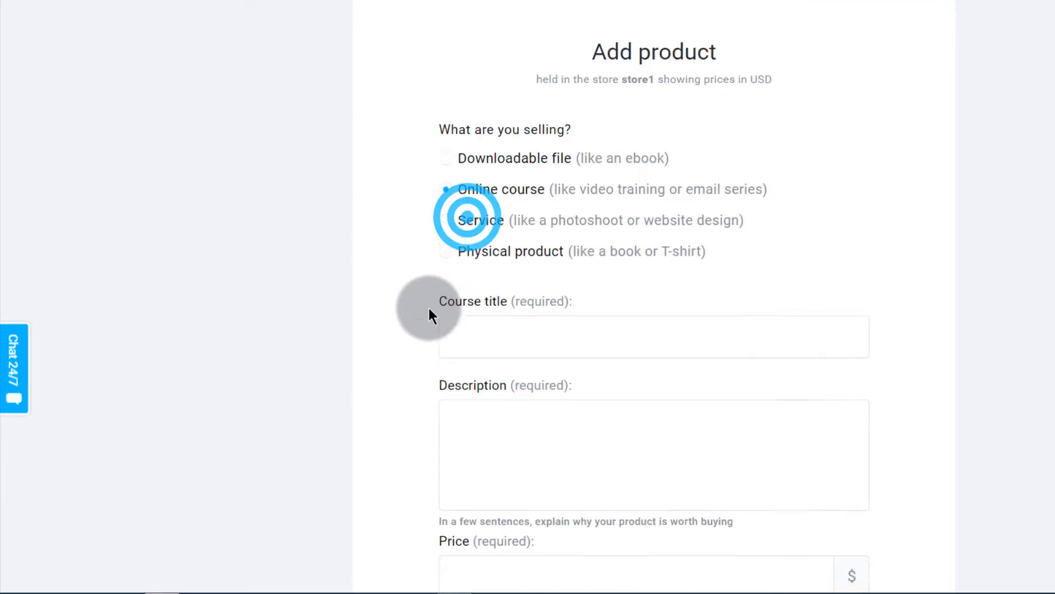
scroll(430, 310, down, 15)
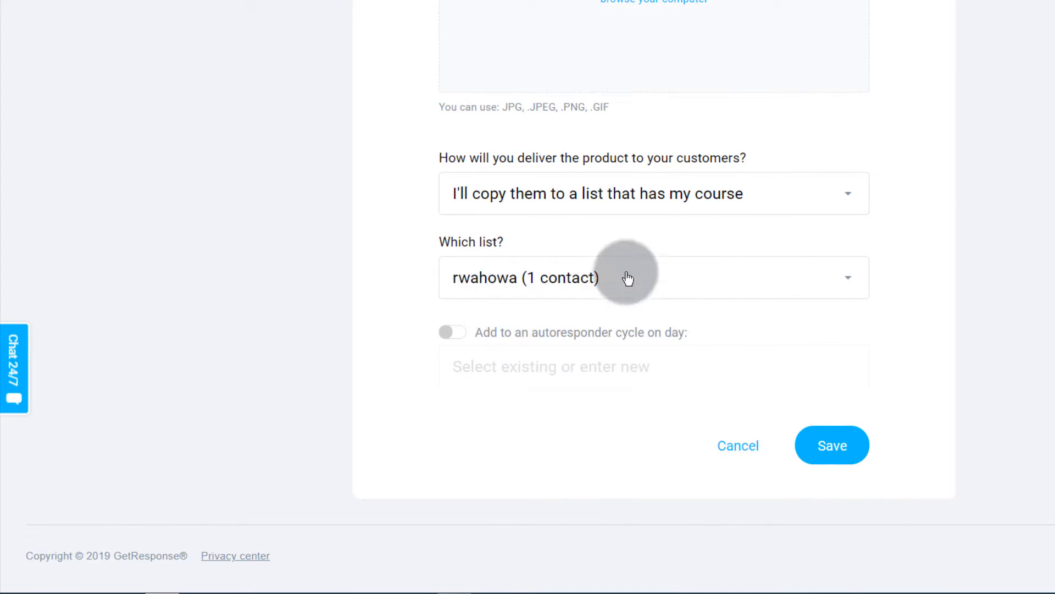
- Switch the product type to Downloadable file and examine its price, image, product file upload and buyer list options
scroll(546, 235, up, 15)
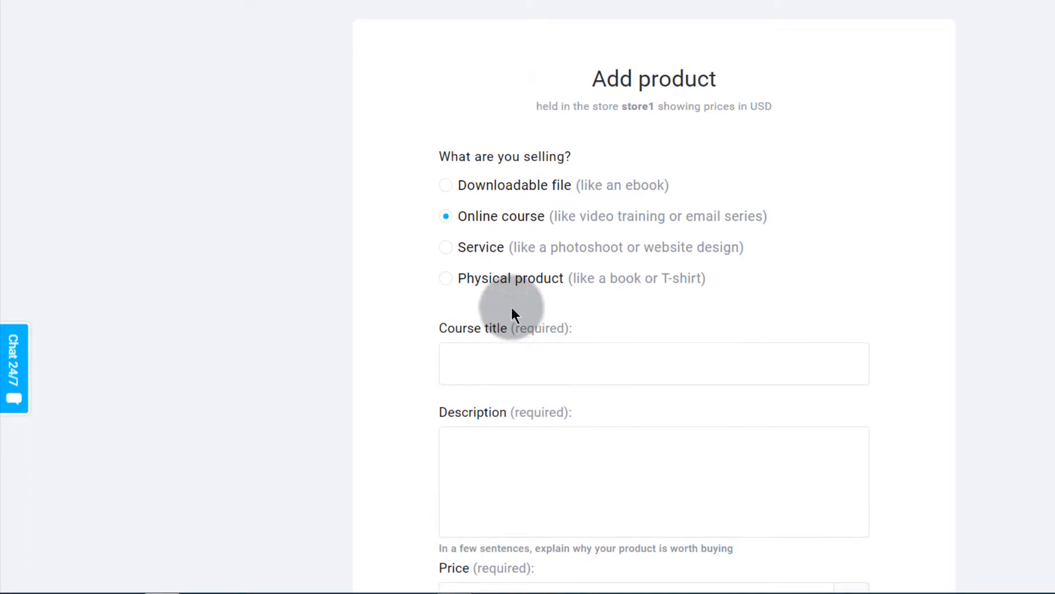
scroll(512, 314, down, 8)
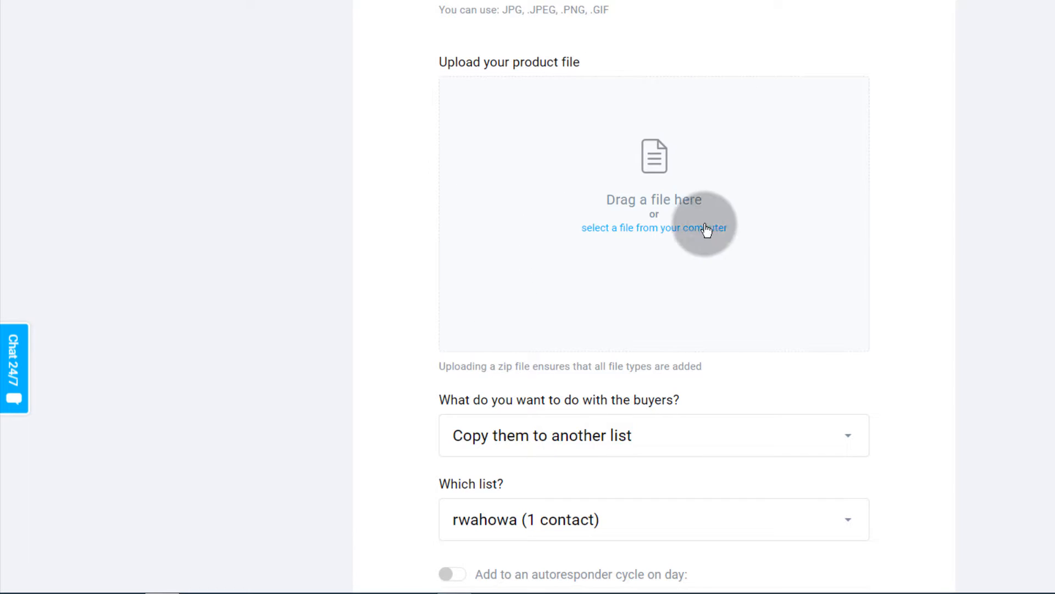
scroll(536, 262, up, 10)
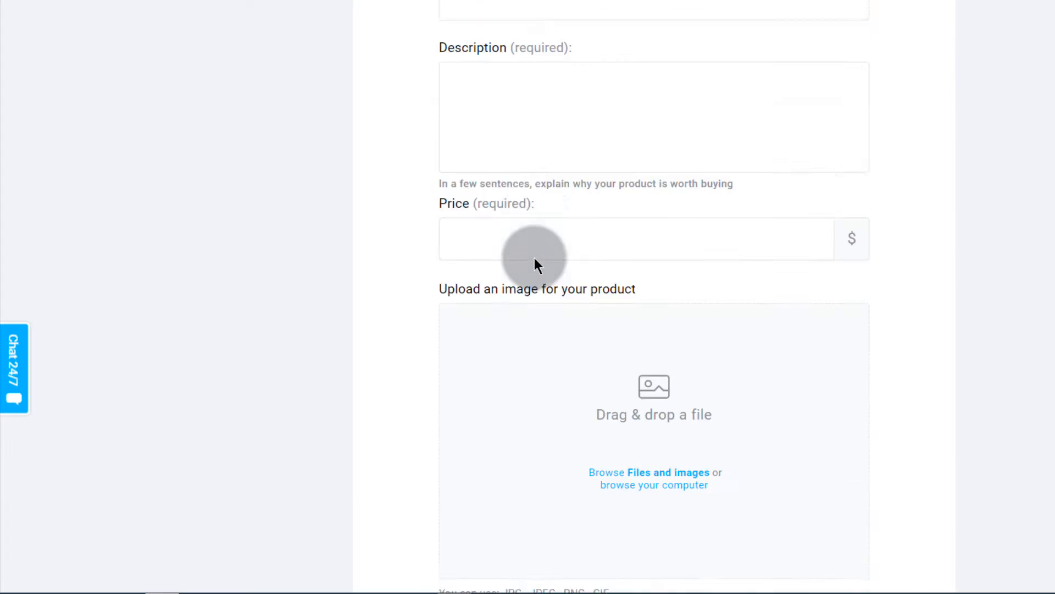
scroll(533, 259, up, 7)
scroll(385, 392, down, 7)
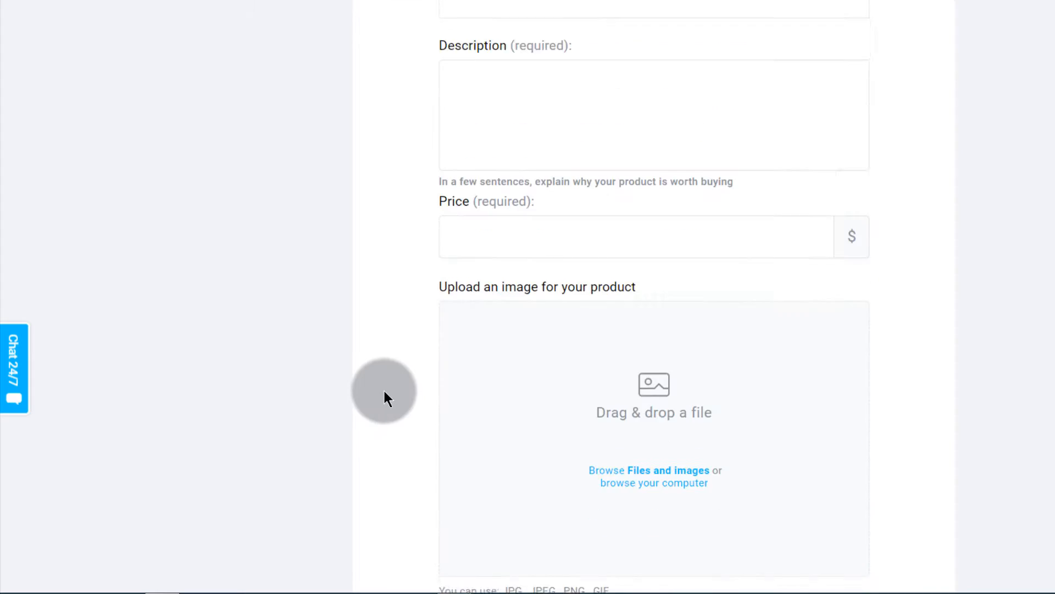
scroll(384, 388, down, 9)
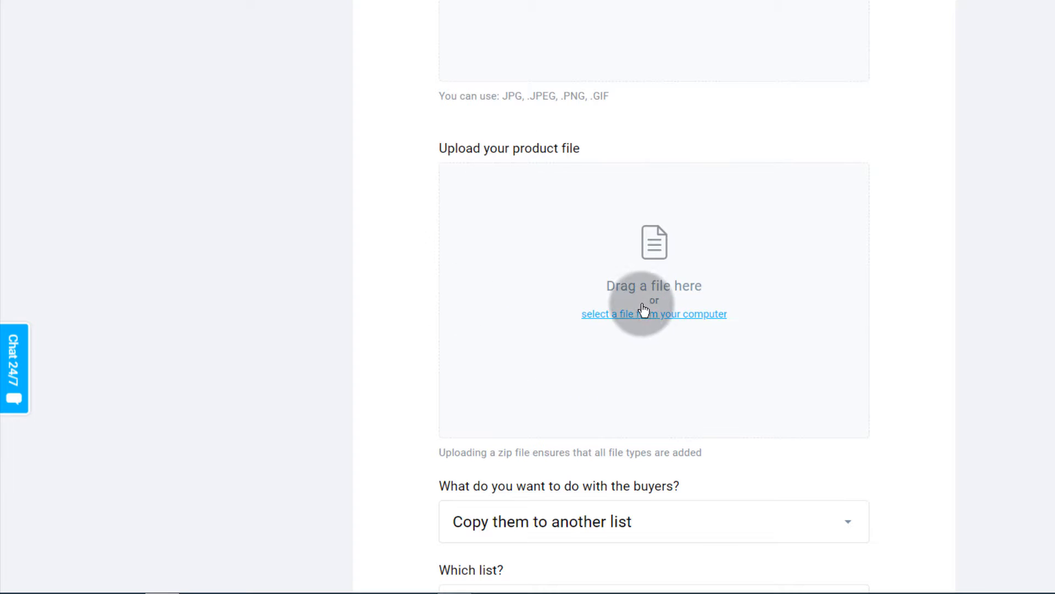
scroll(505, 420, down, 4)
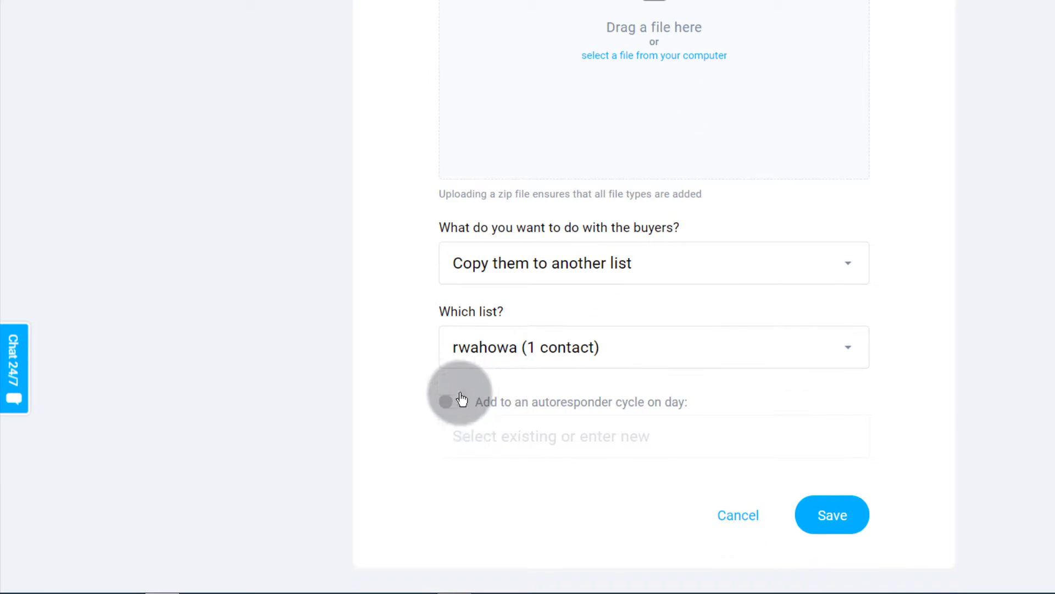
scroll(498, 355, up, 12)
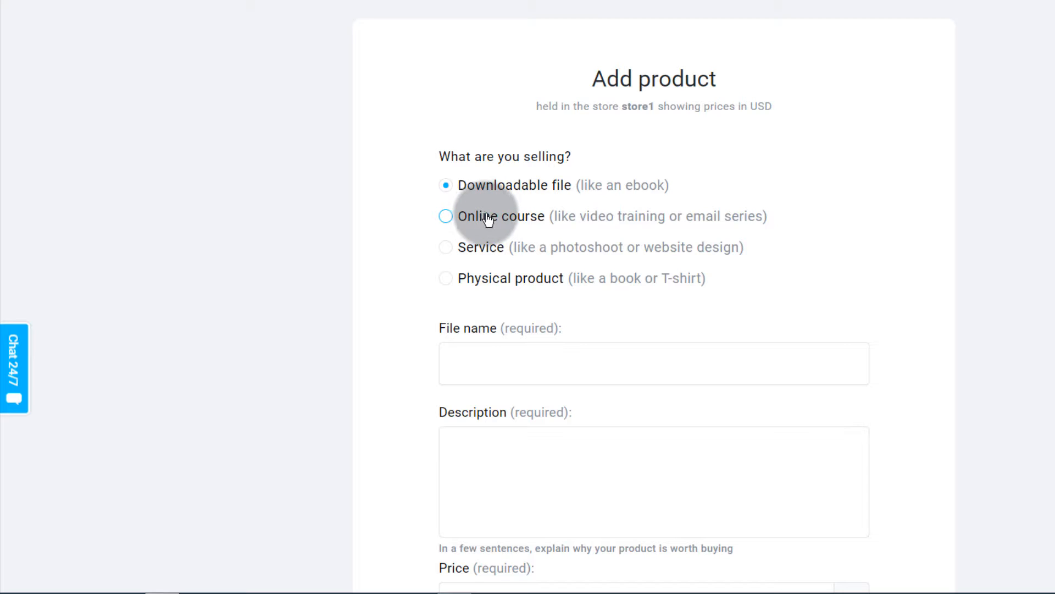
- Set the product type to Service and name the service "Marketing"
click(481, 249)
scroll(399, 343, down, 3)
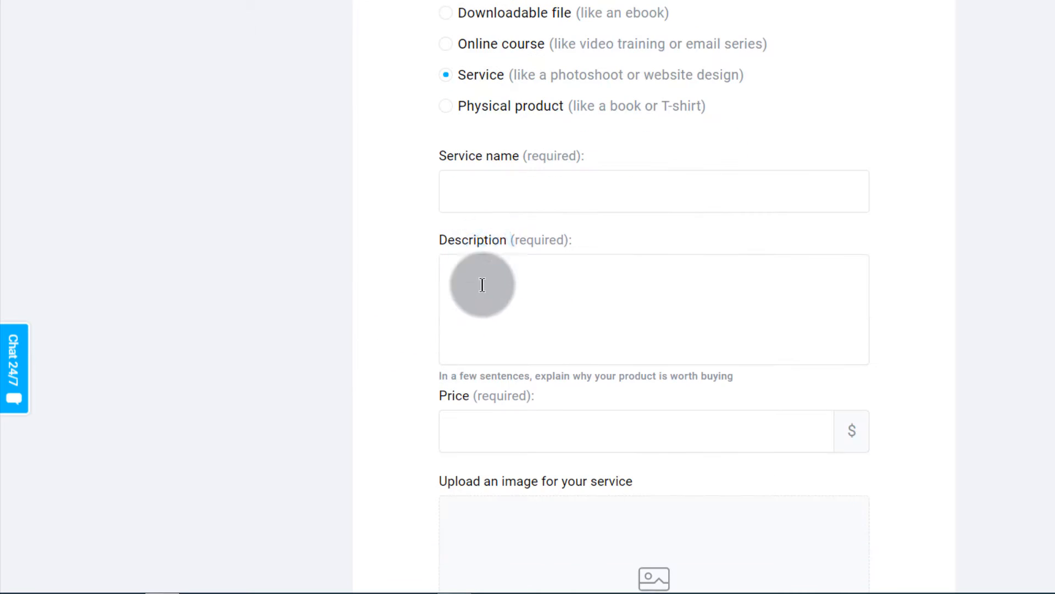
click(476, 188)
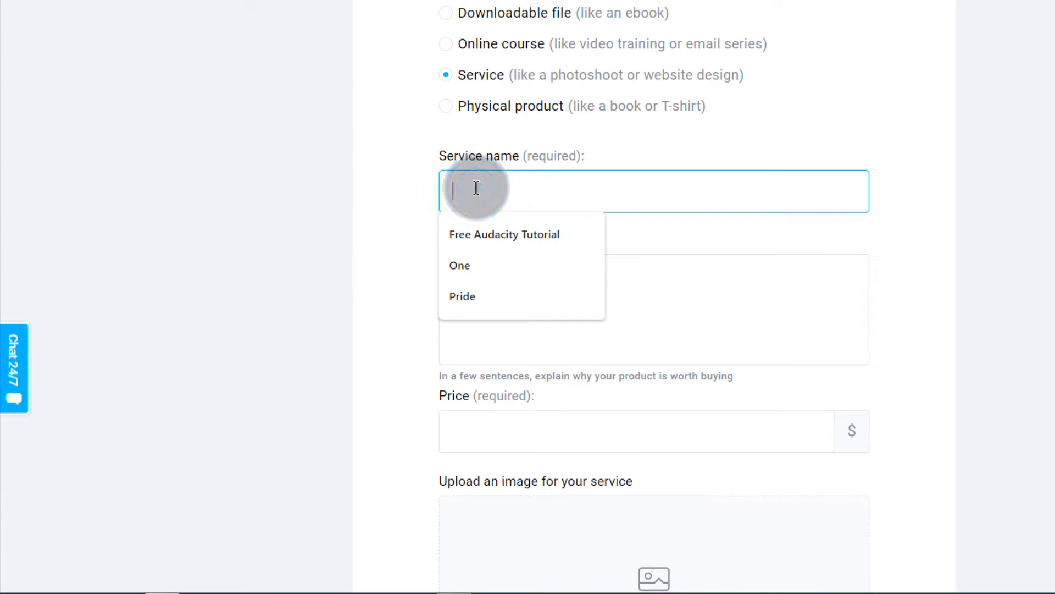
text(Marketing)
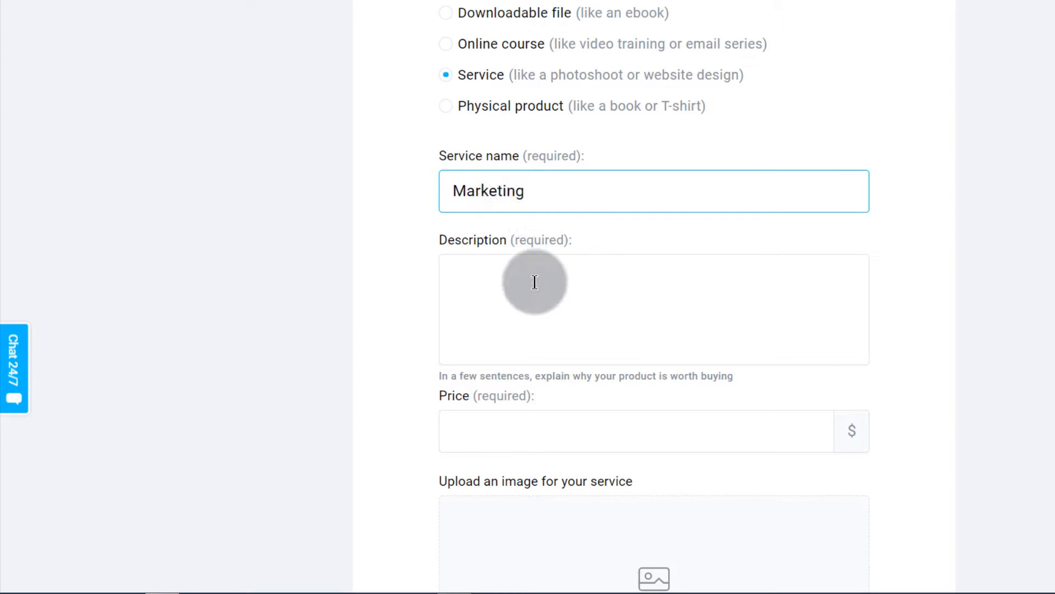
- Paste the copied Audacity tutorial timeline as the service's description and set its price to 200 dollars
scroll(521, 289, down, 3)
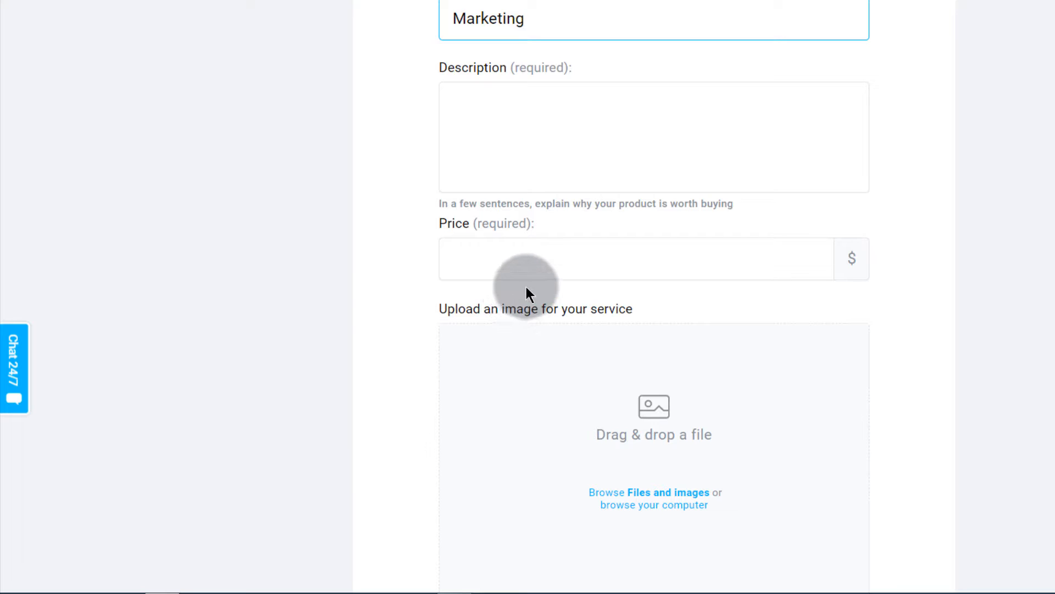
click(465, 111)
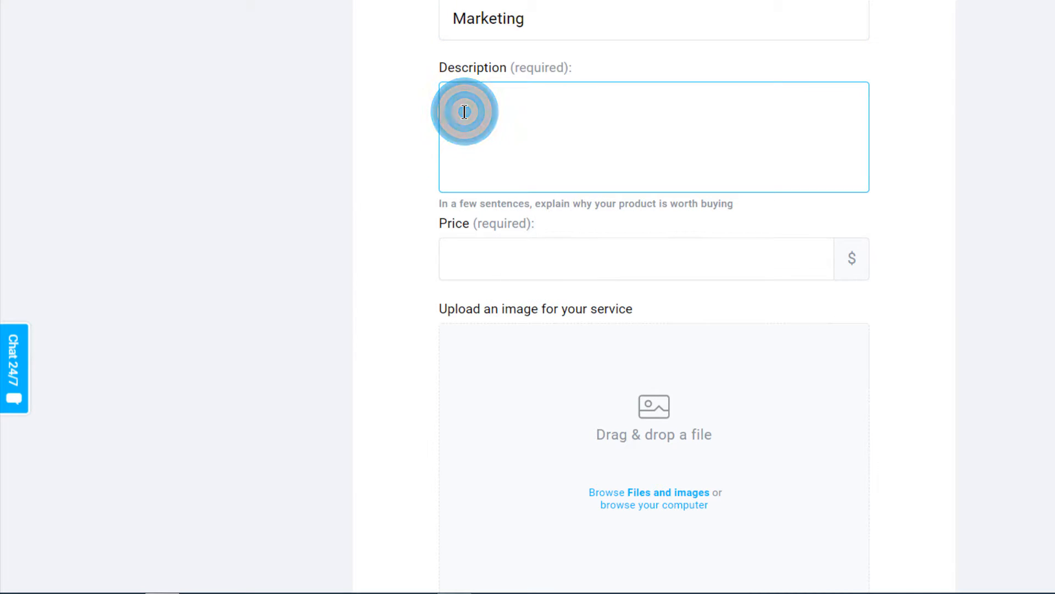
right_click(465, 111)
click(505, 214)
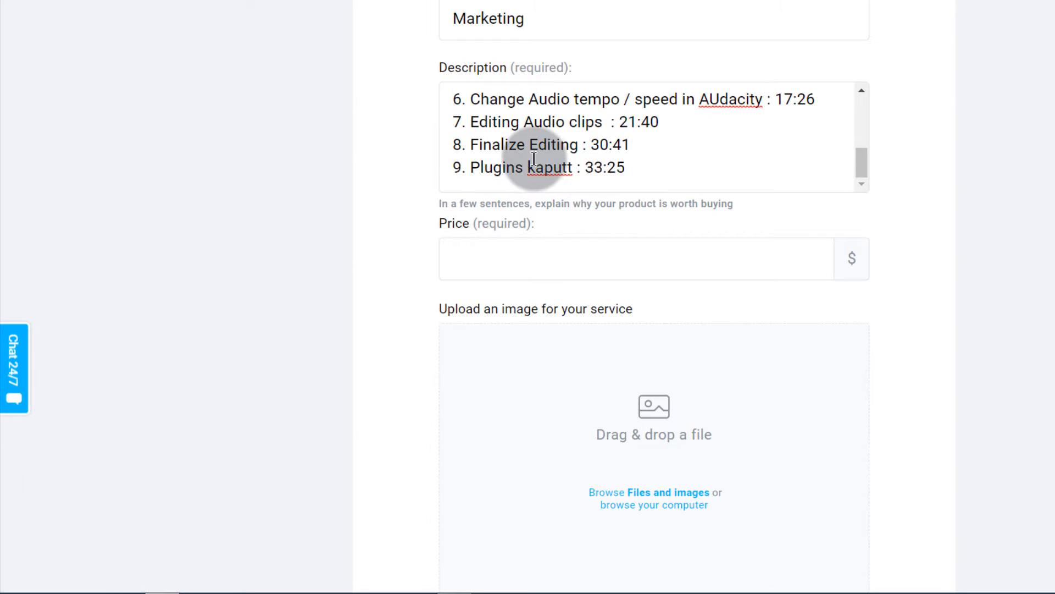
scroll(537, 159, up, 5)
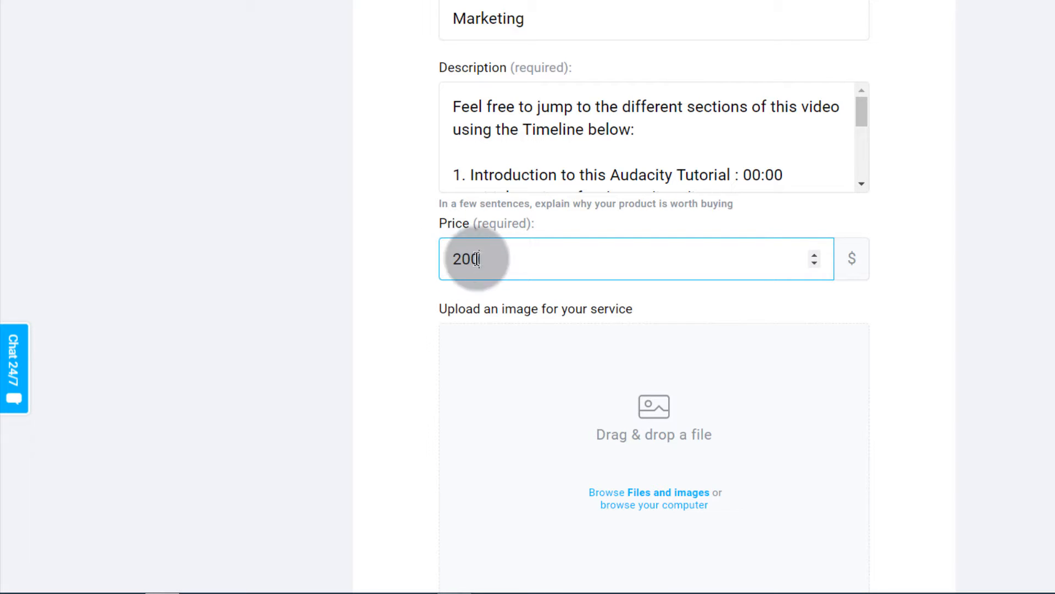
- Add the free Shutterstock image "3d businessman" as the service's image, reposition it within the crop frame and confirm the crop
scroll(495, 313, down, 3)
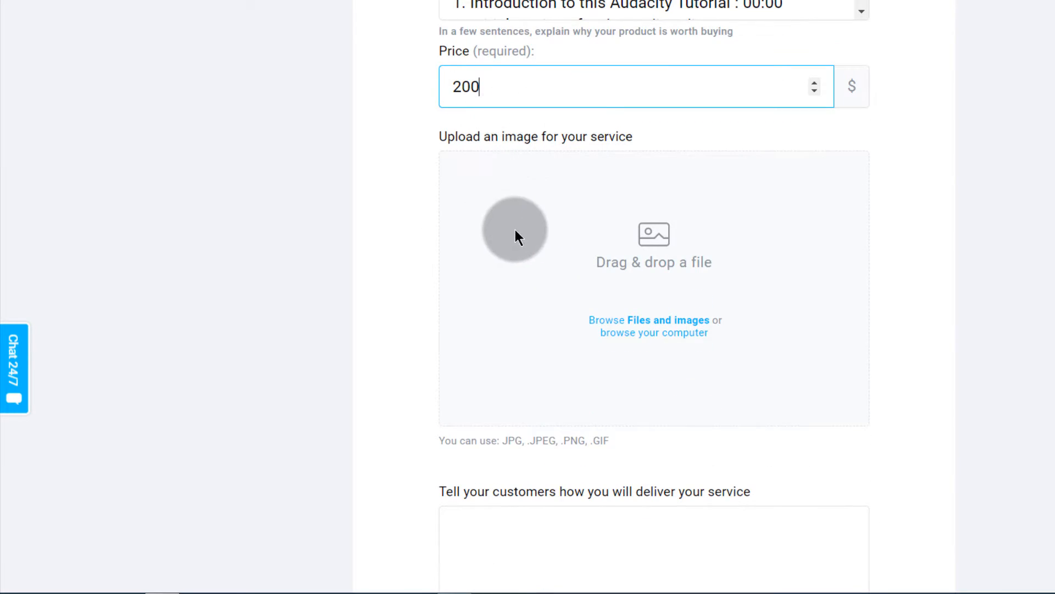
click(640, 324)
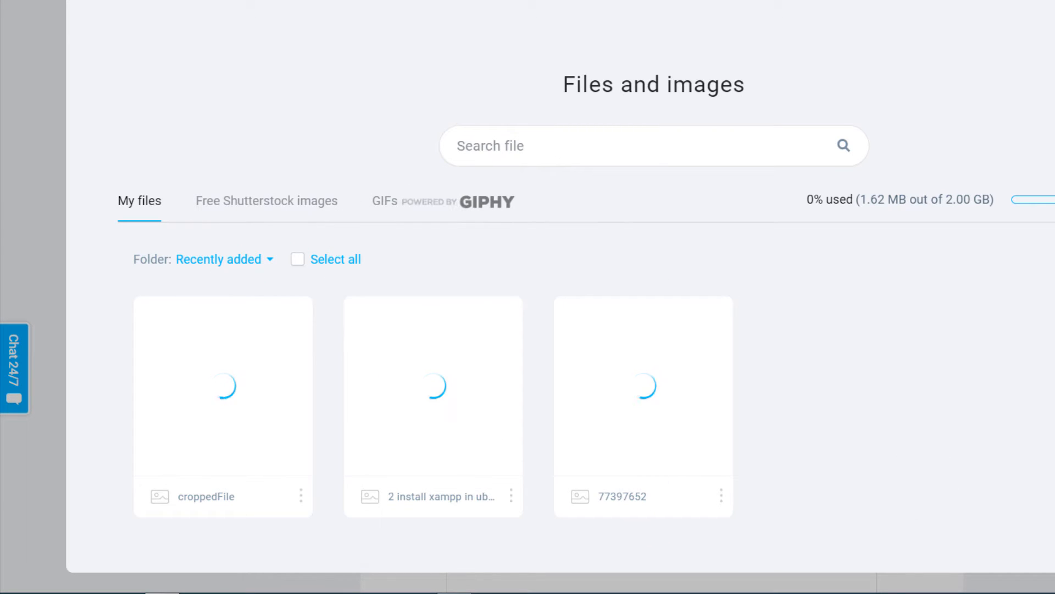
click(227, 208)
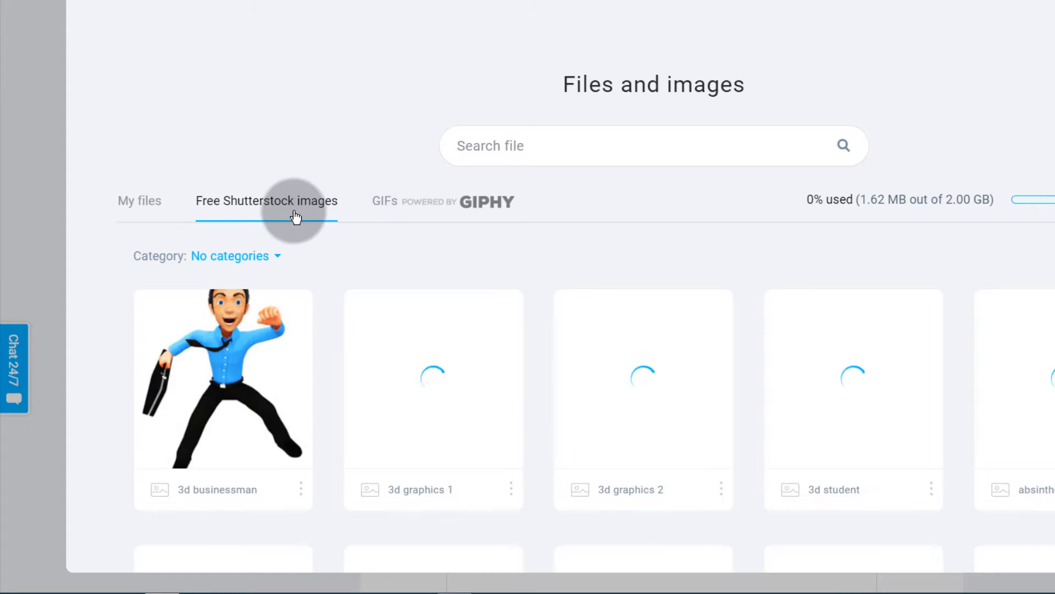
scroll(308, 283, down, 3)
click(208, 199)
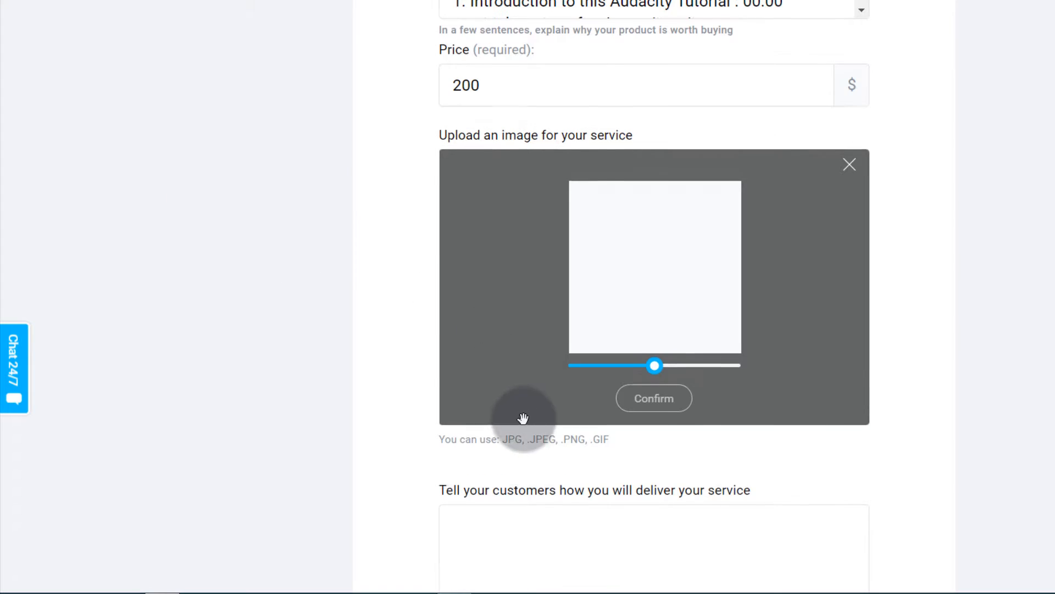
scroll(522, 418, down, 1)
drag(636, 161, 684, 199)
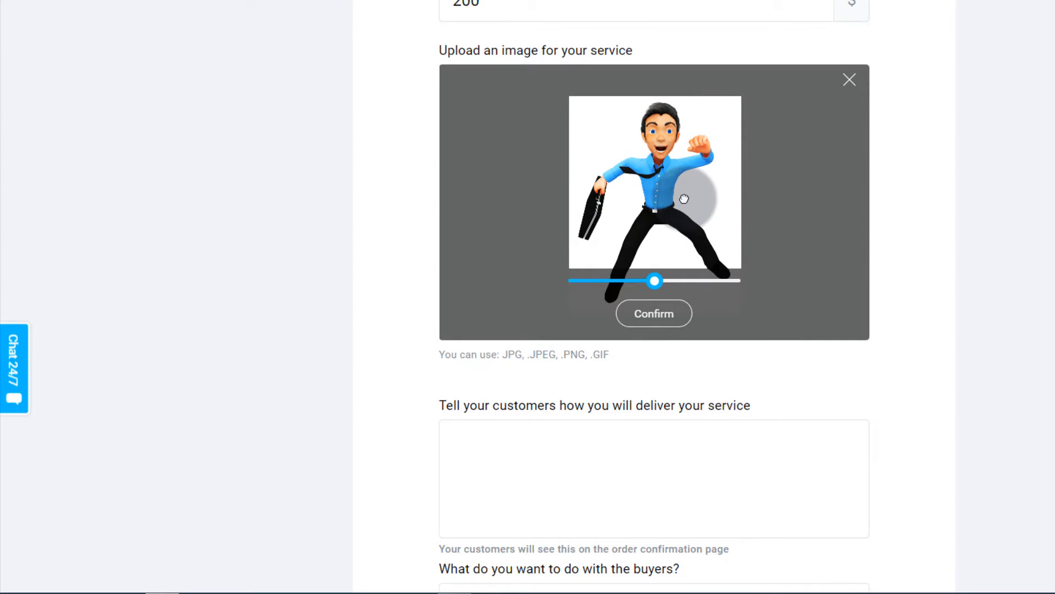
click(659, 316)
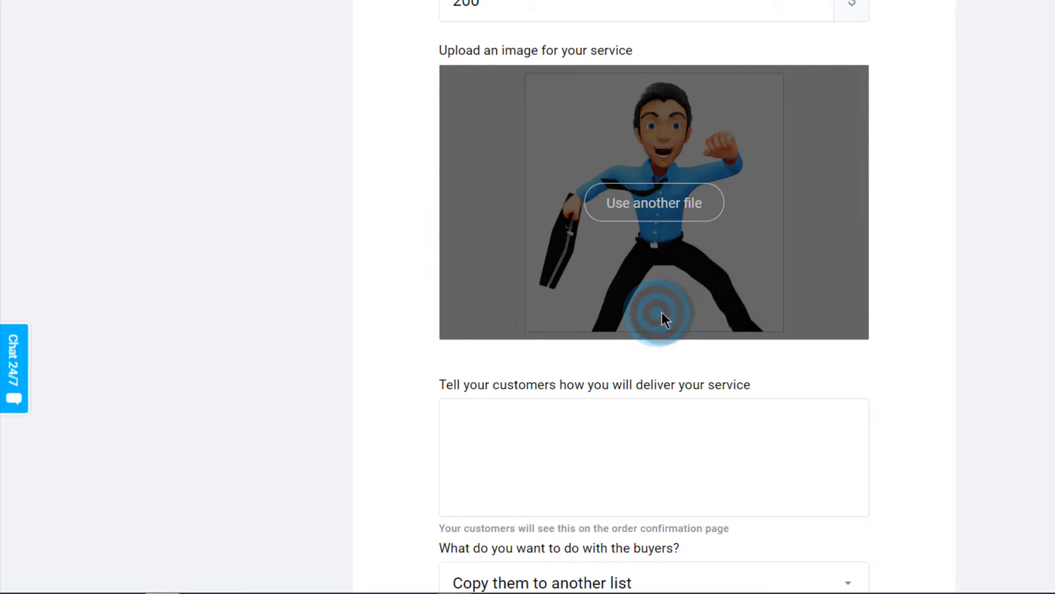
- Examine the options for handling the service's buyers and set them to "Move them to another list"
scroll(793, 342, down, 7)
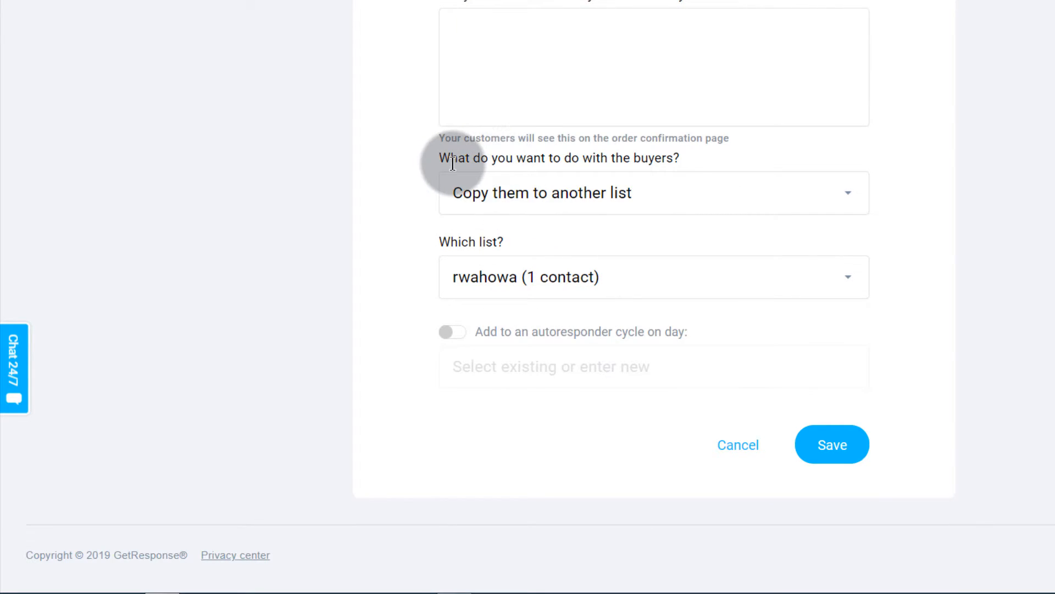
drag(466, 154, 665, 167)
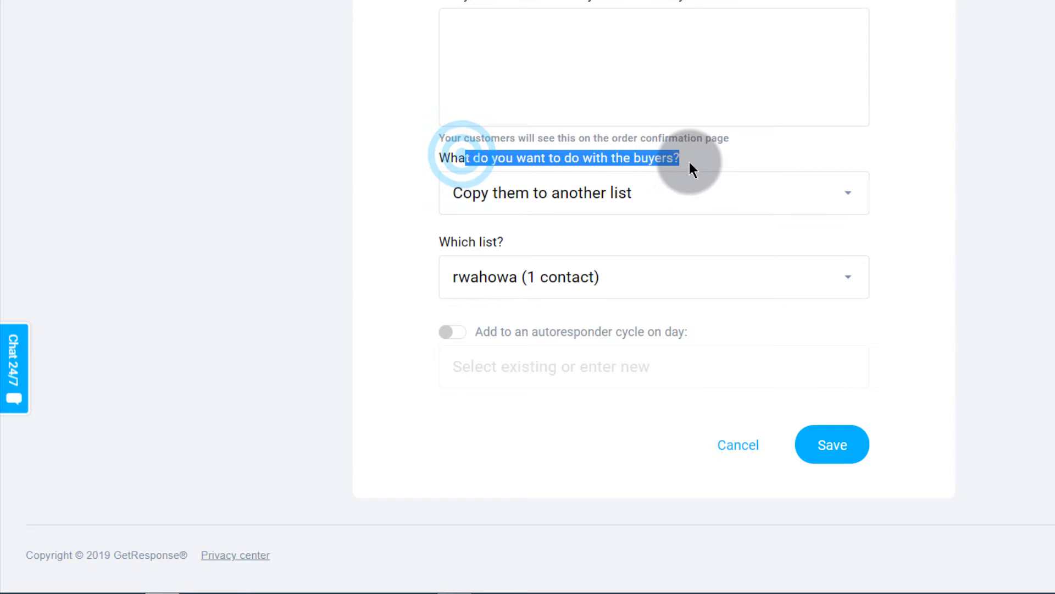
click(689, 158)
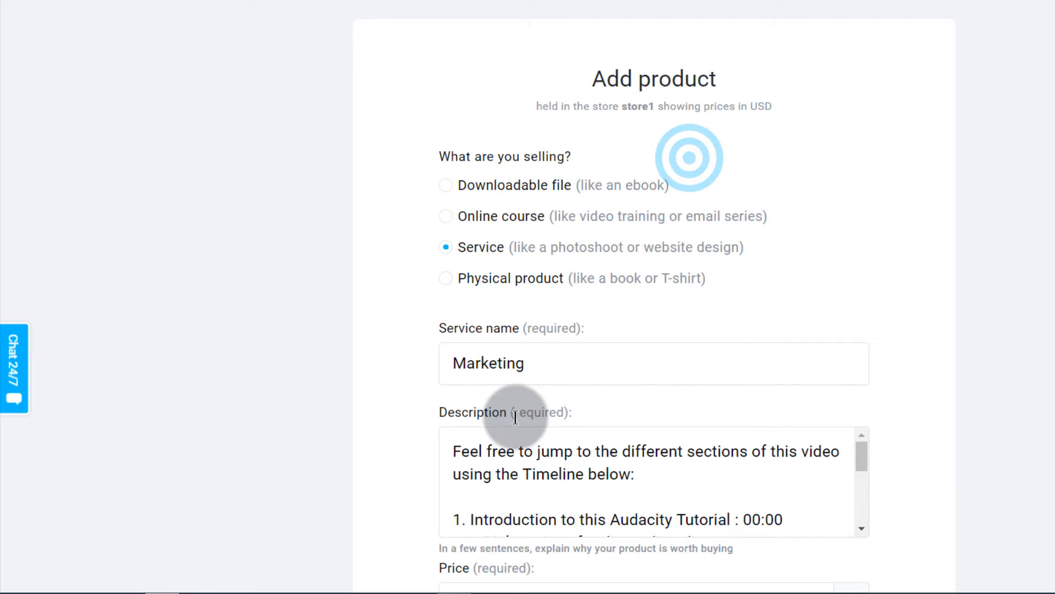
scroll(550, 407, down, 8)
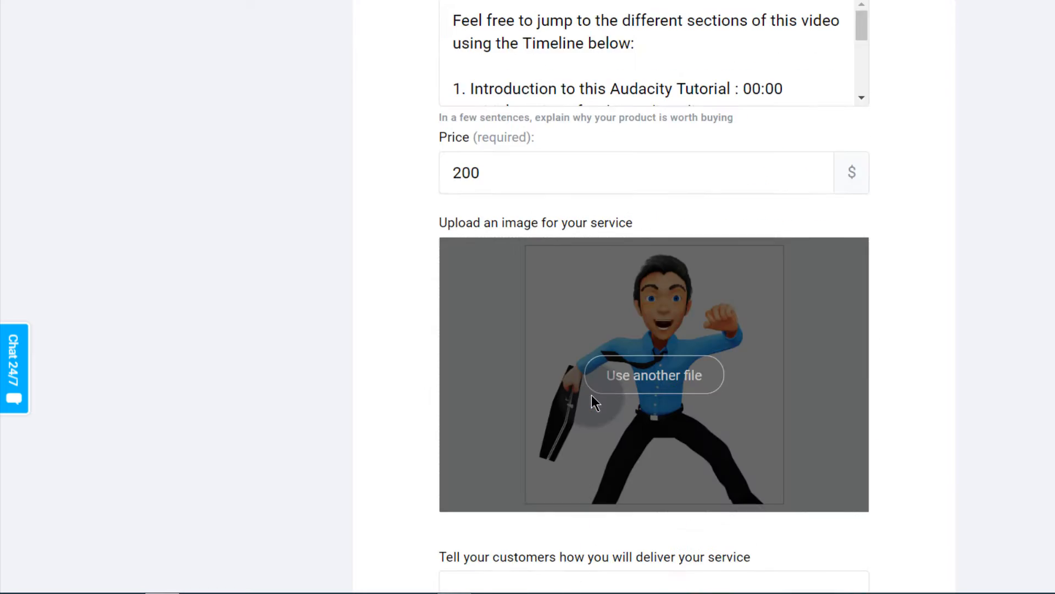
scroll(592, 395, down, 10)
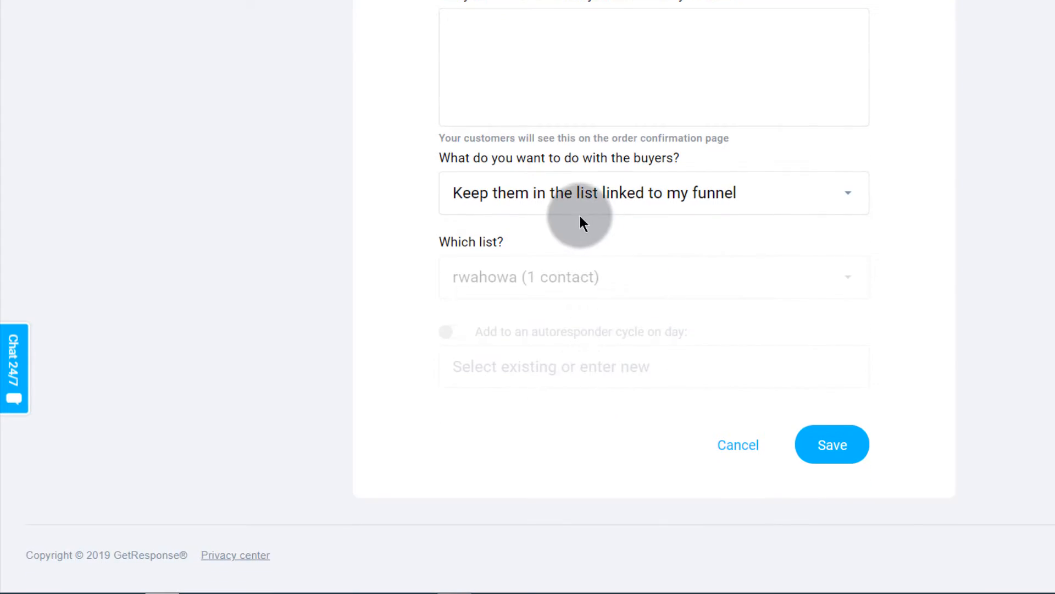
click(559, 195)
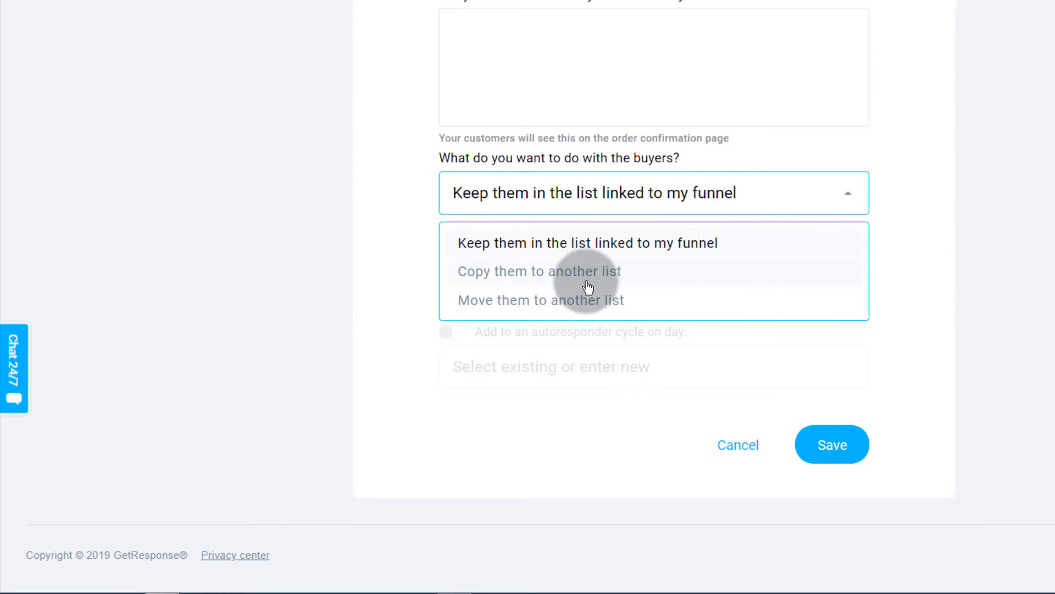
click(510, 269)
click(513, 200)
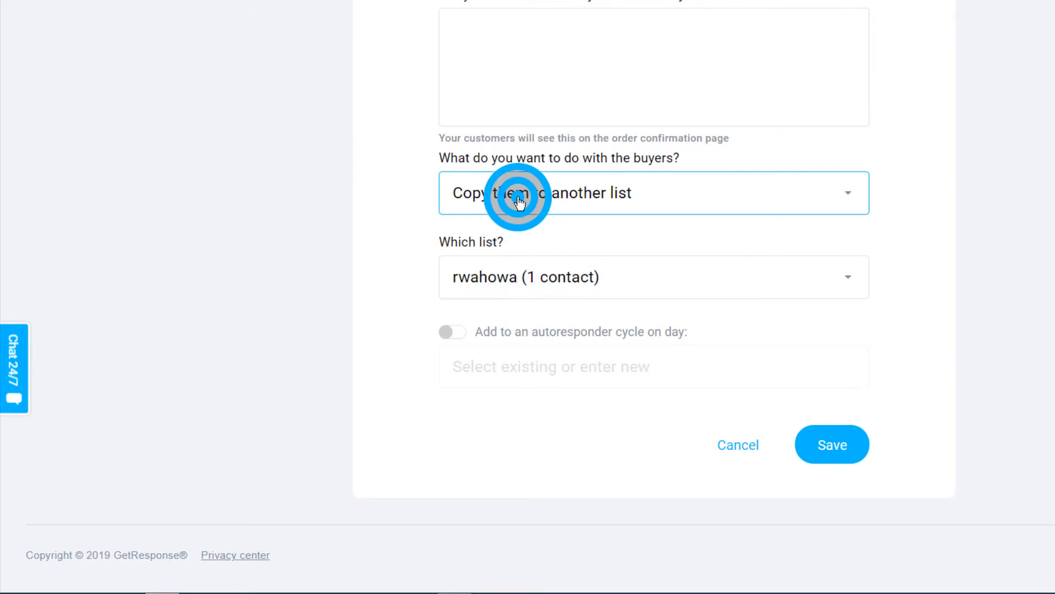
click(525, 301)
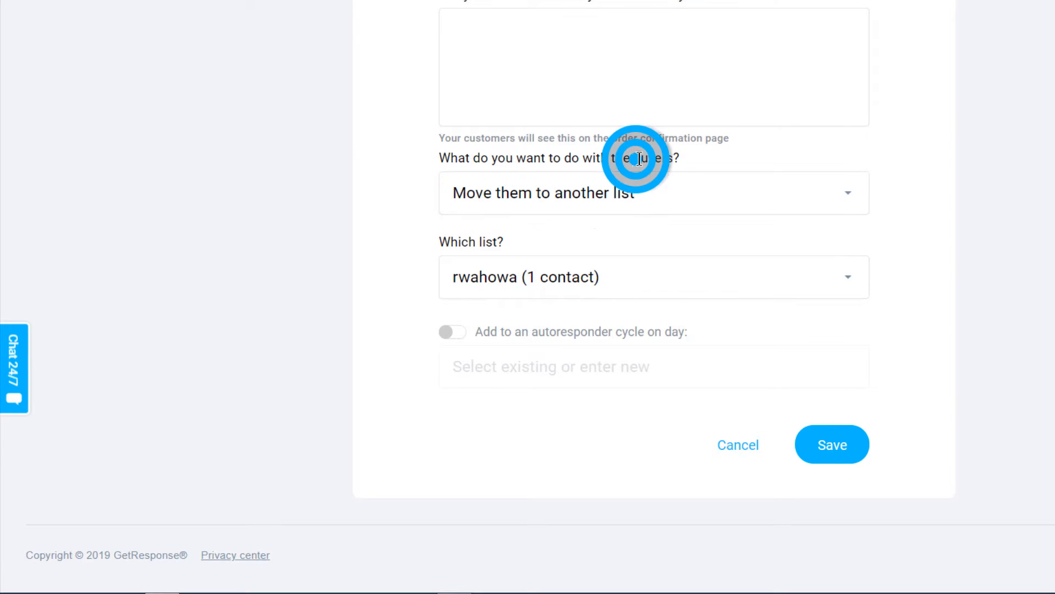
drag(632, 158, 672, 158)
click(384, 249)
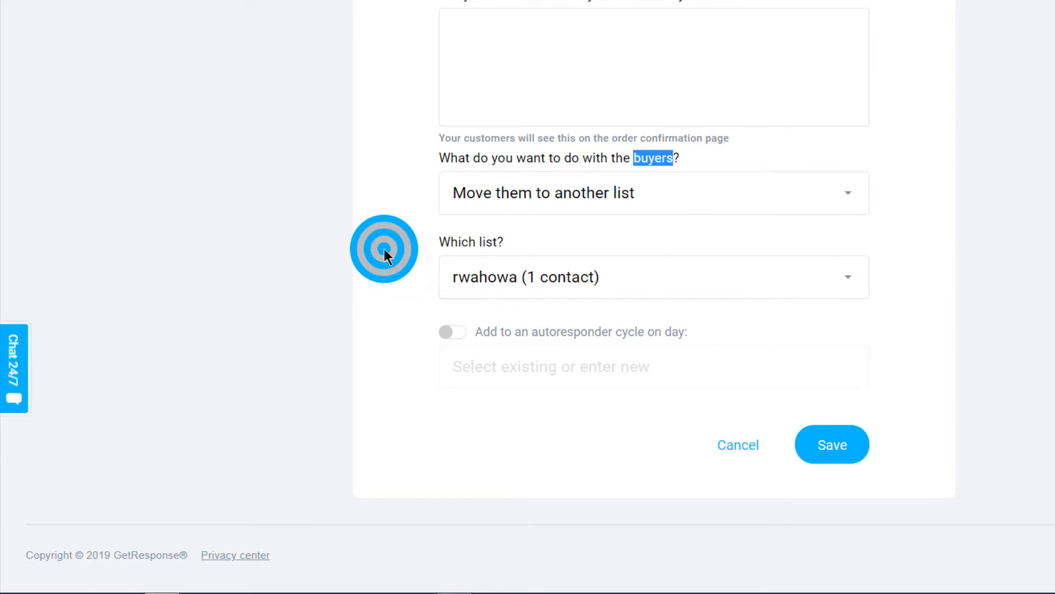
- Switch on adding buyers to an autoresponder cycle to examine its day setting, and switch it off again
click(461, 333)
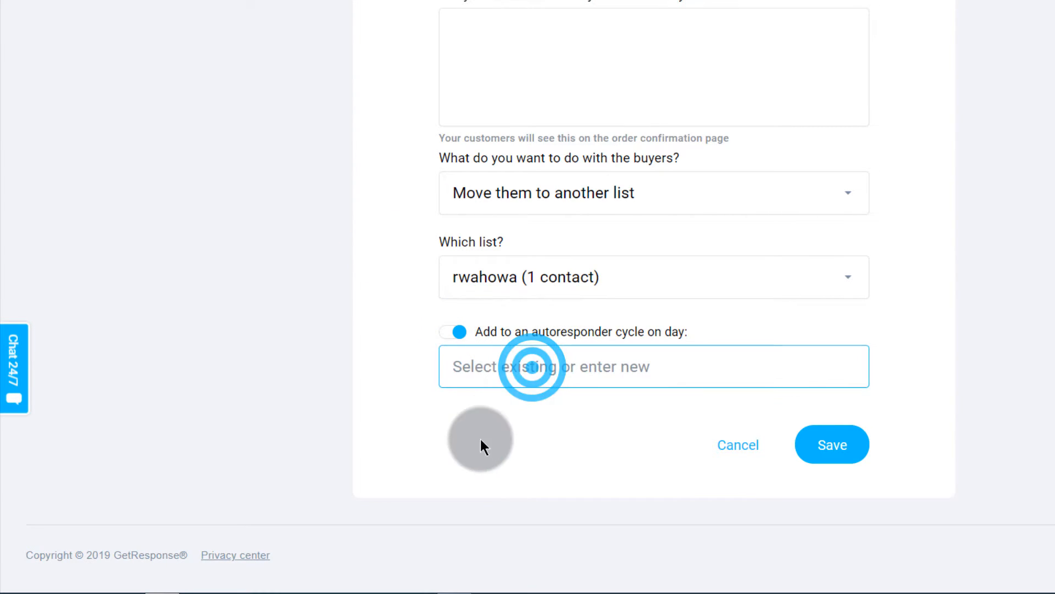
click(481, 439)
click(452, 334)
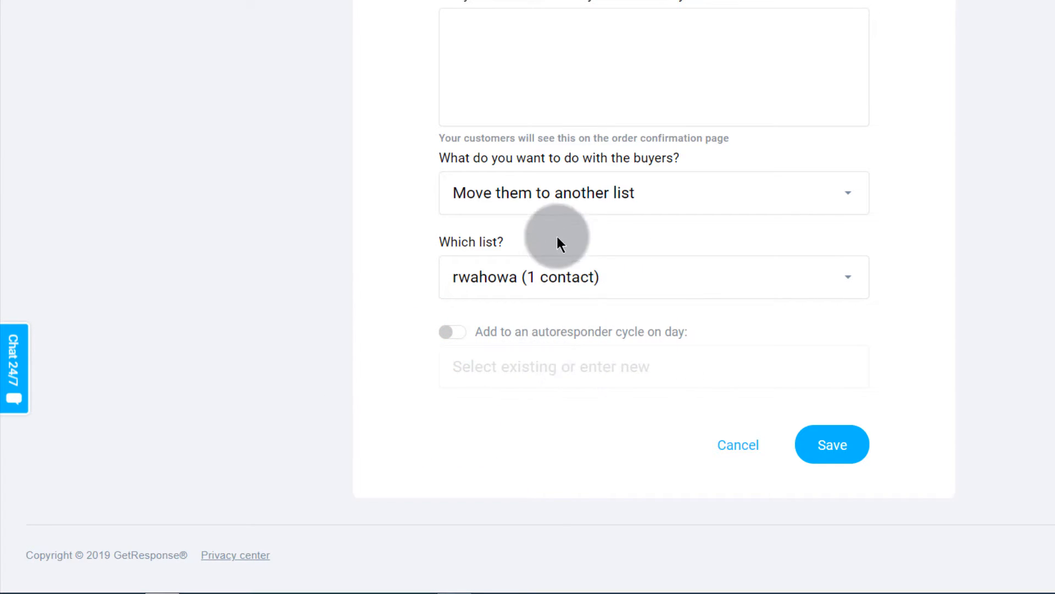
- Review the completed Marketing service form and save the product in store1
scroll(497, 337, up, 5)
scroll(502, 324, down, 5)
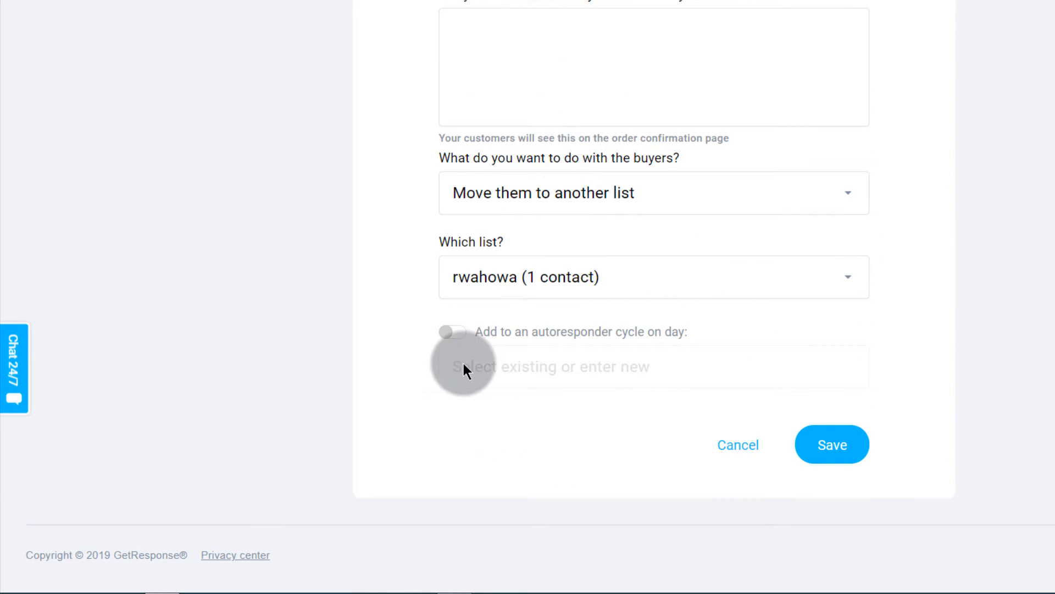
scroll(500, 369, up, 10)
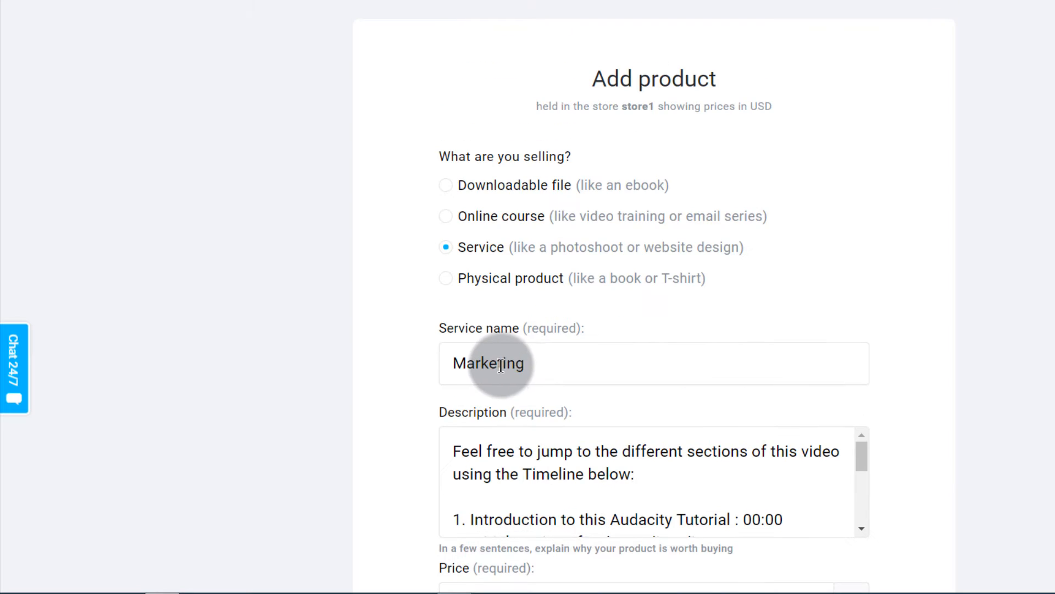
scroll(497, 370, down, 9)
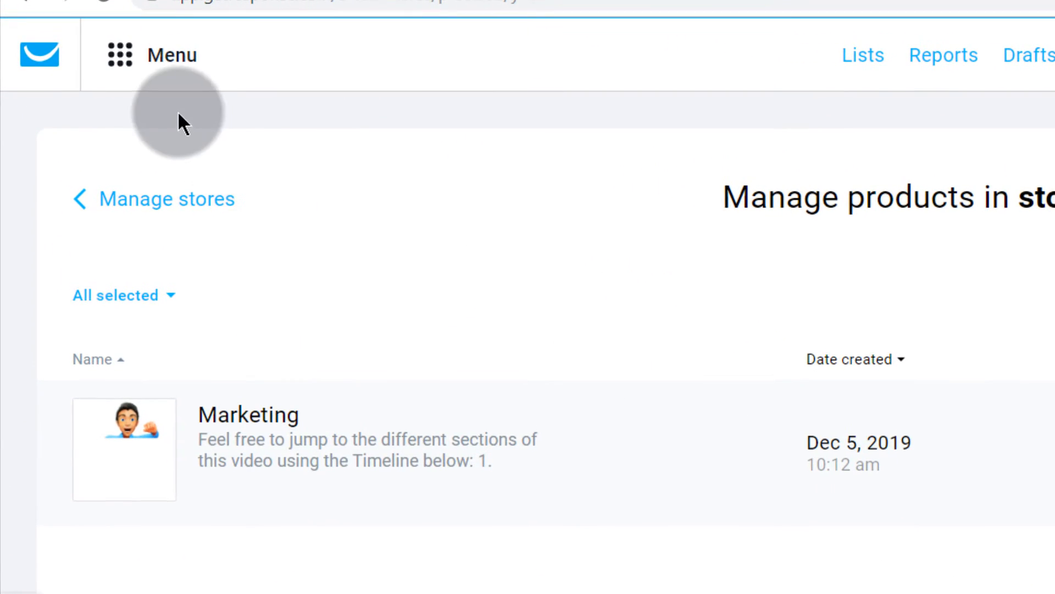
- Create a full sales funnel named "Store1" for selling a product
click(173, 55)
click(386, 176)
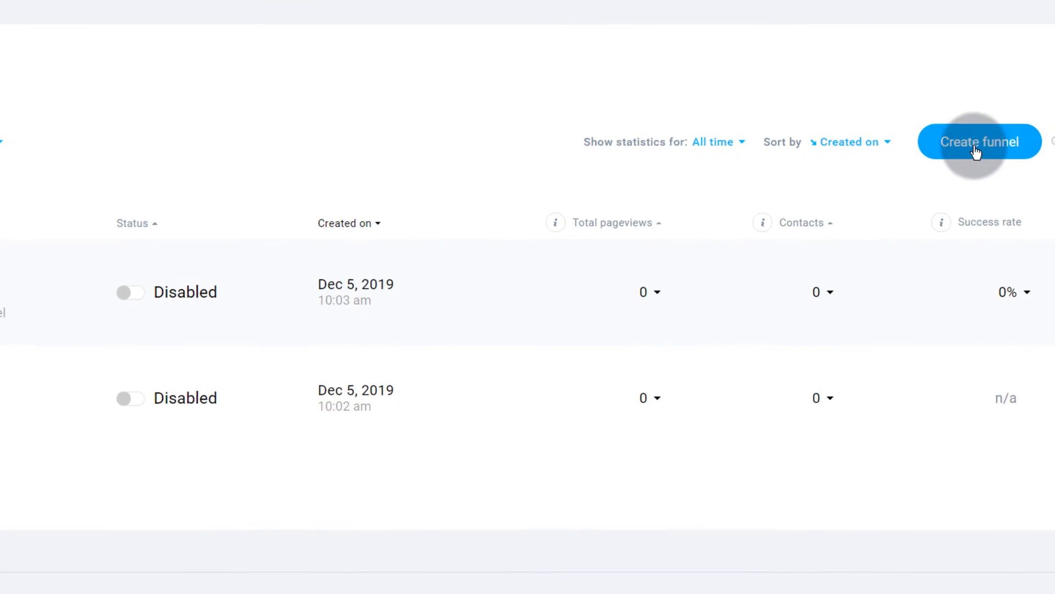
click(952, 141)
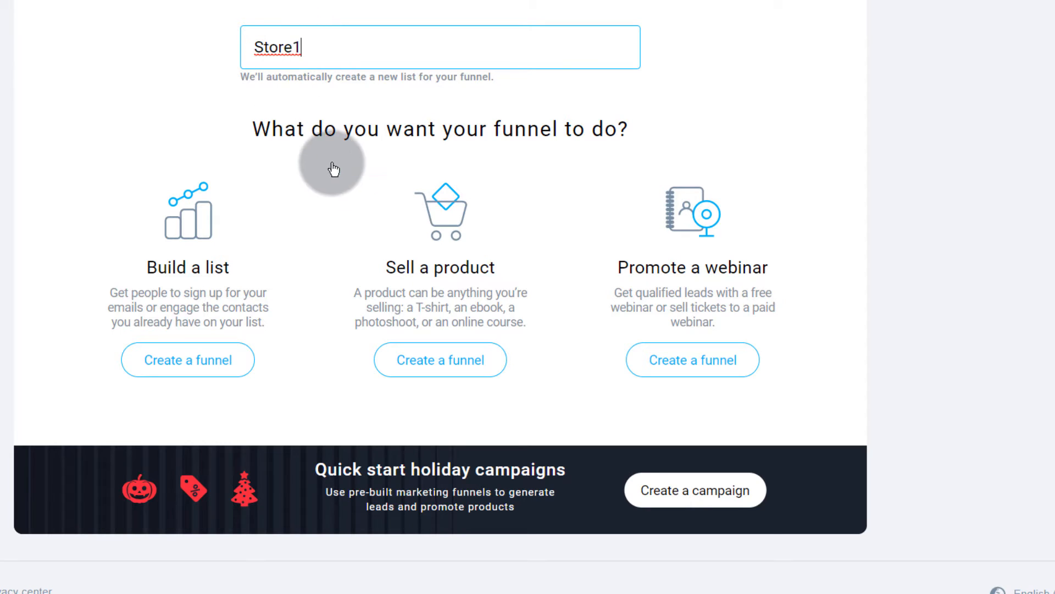
click(436, 372)
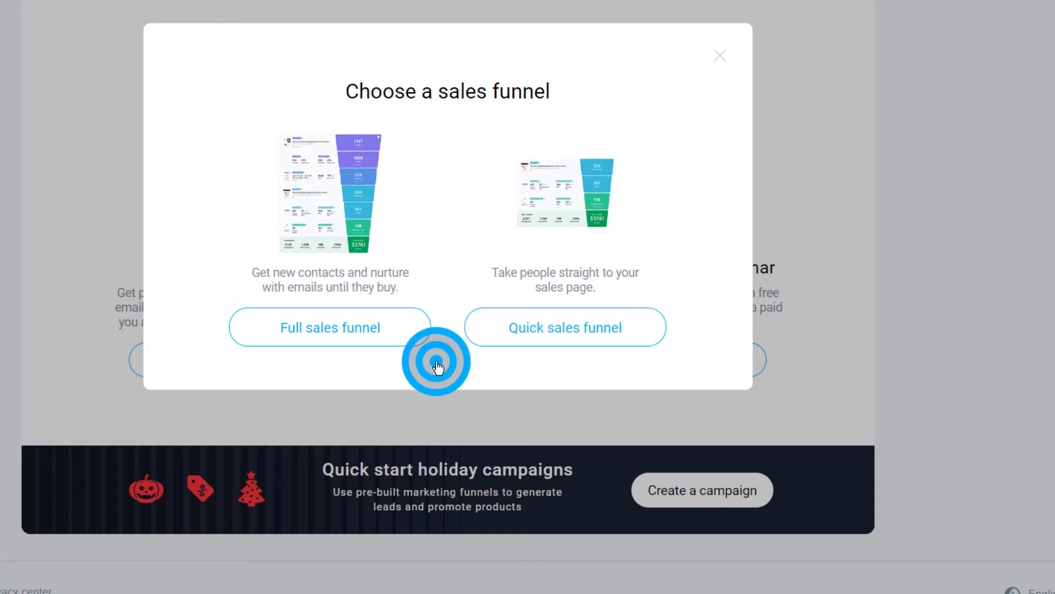
click(309, 335)
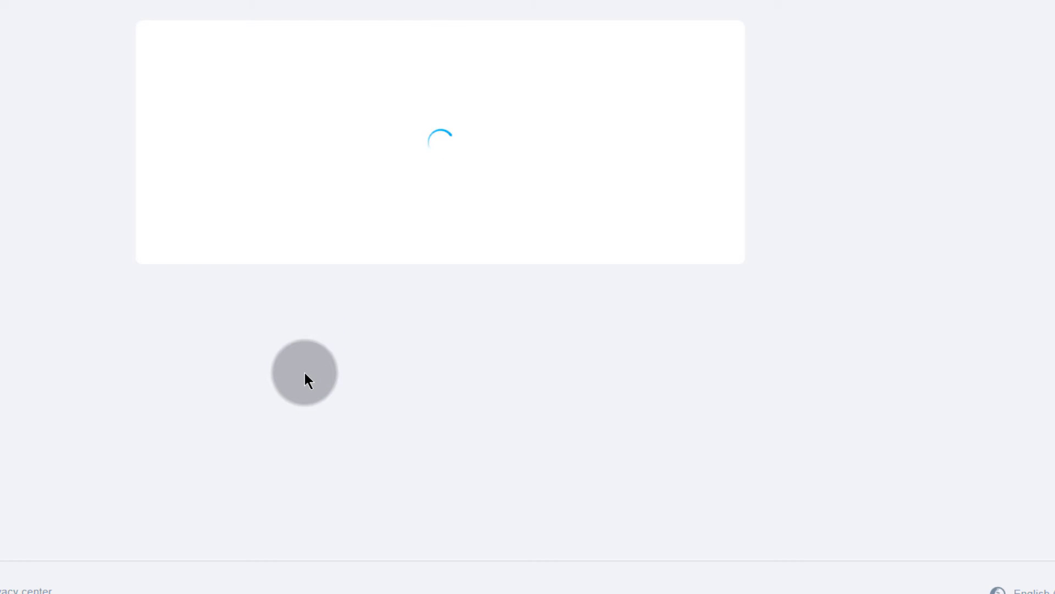
- Select the Marketing product from store1 for the funnel, look over the payment processors and save the funnel's sales settings
scroll(271, 330, up, 7)
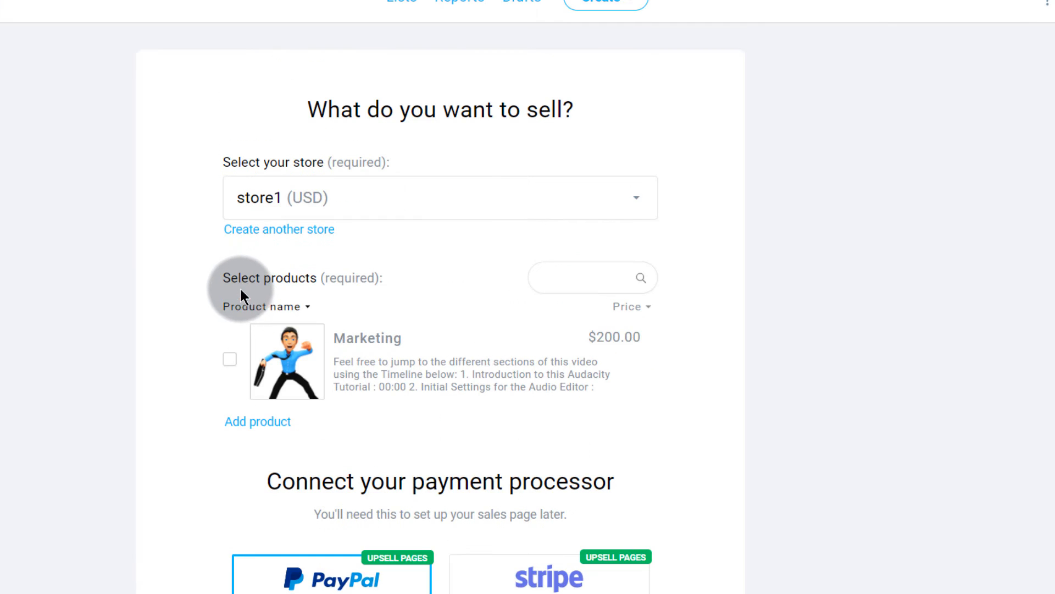
click(230, 360)
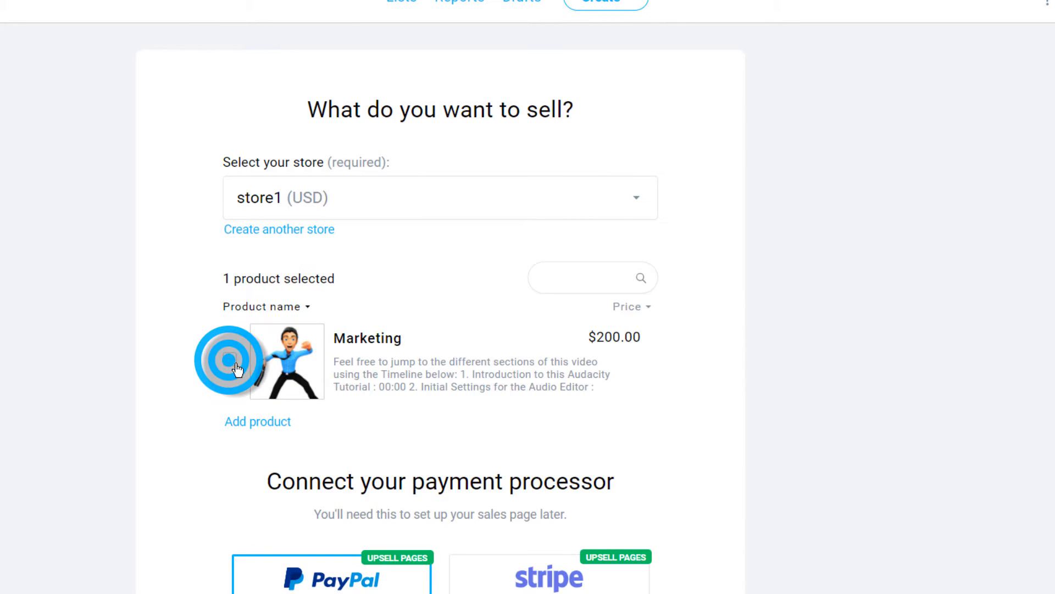
scroll(545, 408, down, 5)
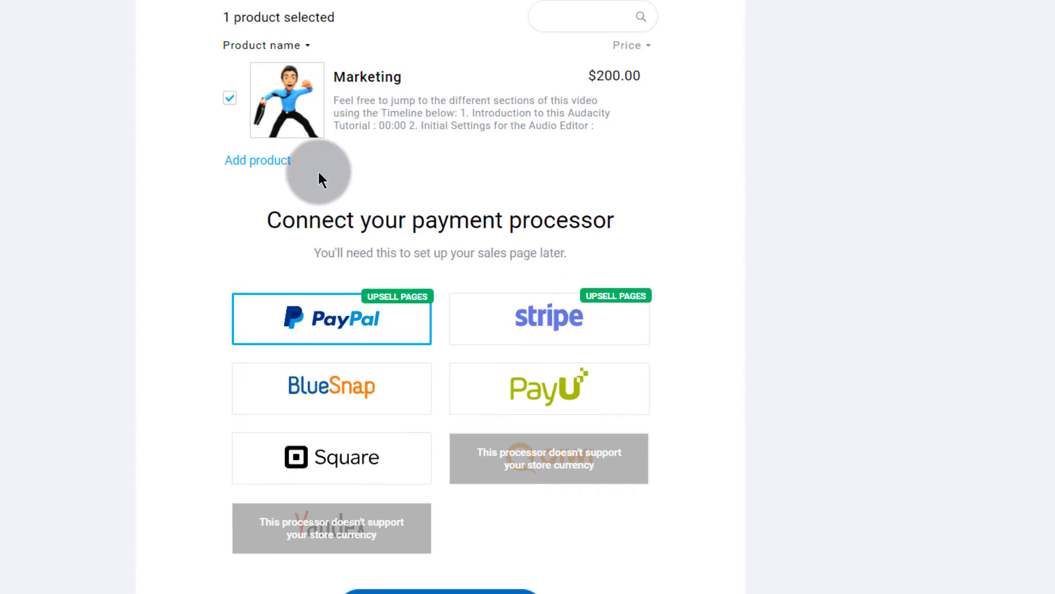
scroll(327, 138, down, 3)
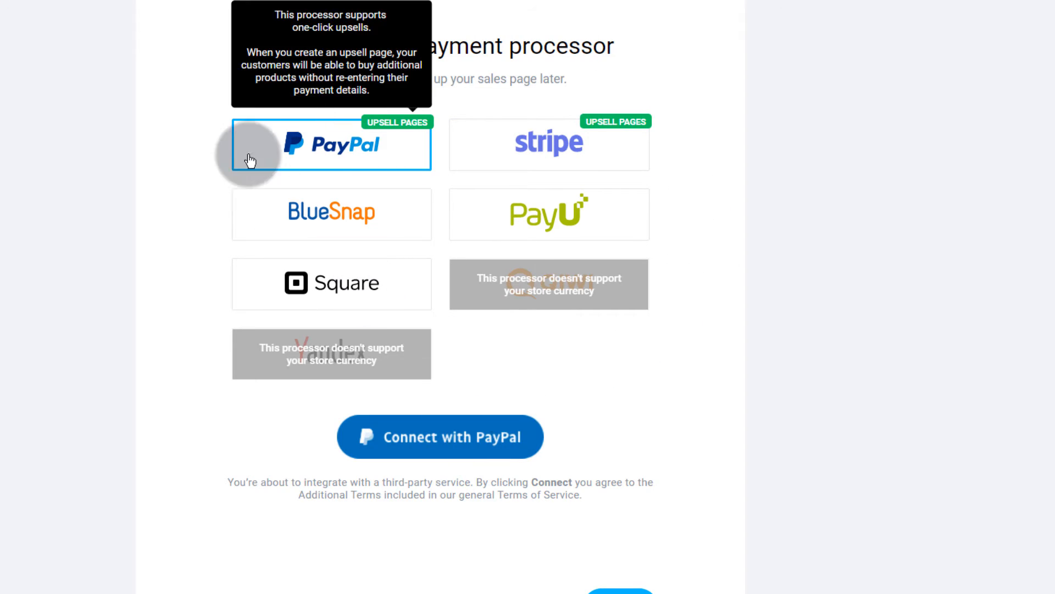
scroll(334, 284, down, 2)
scroll(326, 229, up, 6)
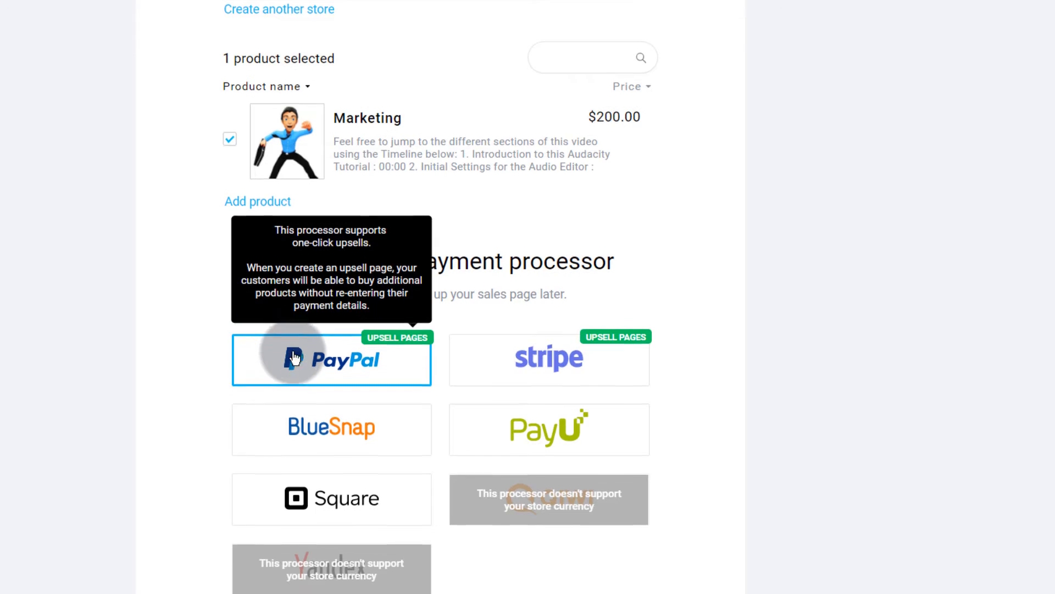
scroll(294, 330, down, 3)
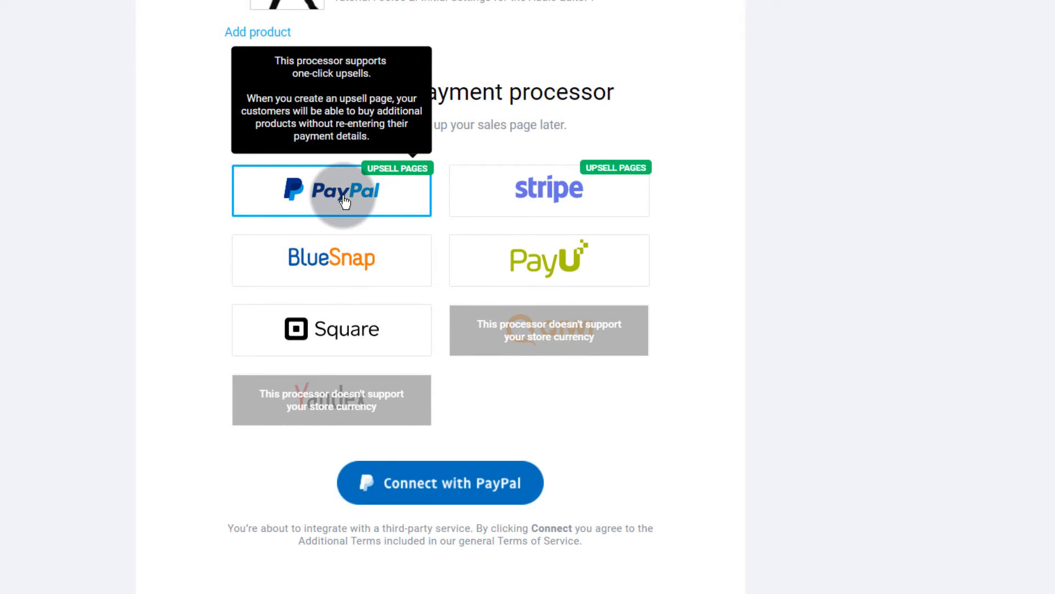
scroll(335, 308, down, 3)
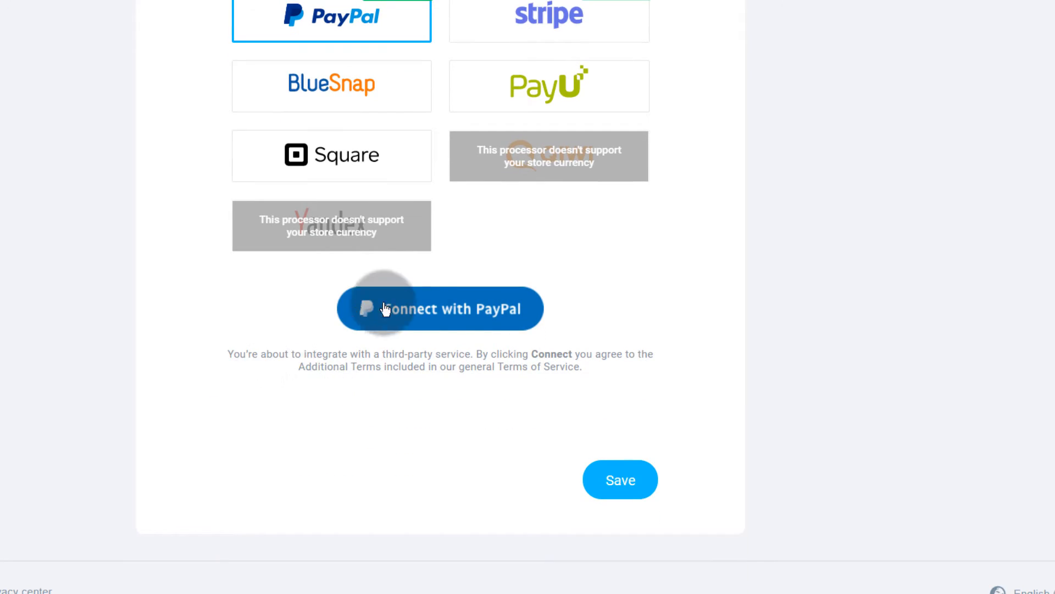
click(622, 480)
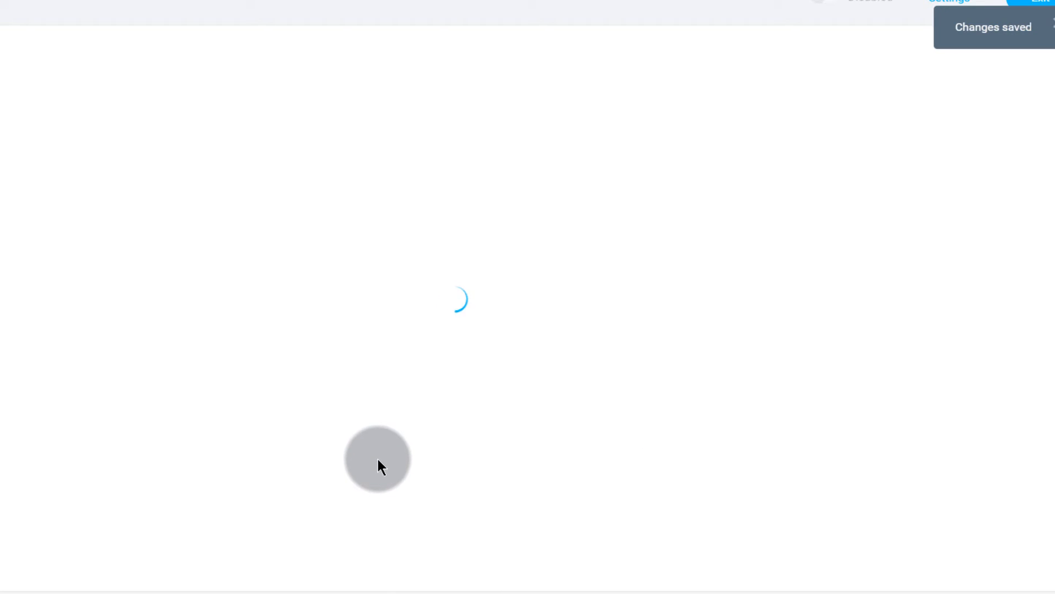
- Examine the Store1 funnel's stages from collecting contacts to confirming the order, and try to create a signup page
scroll(288, 220, down, 3)
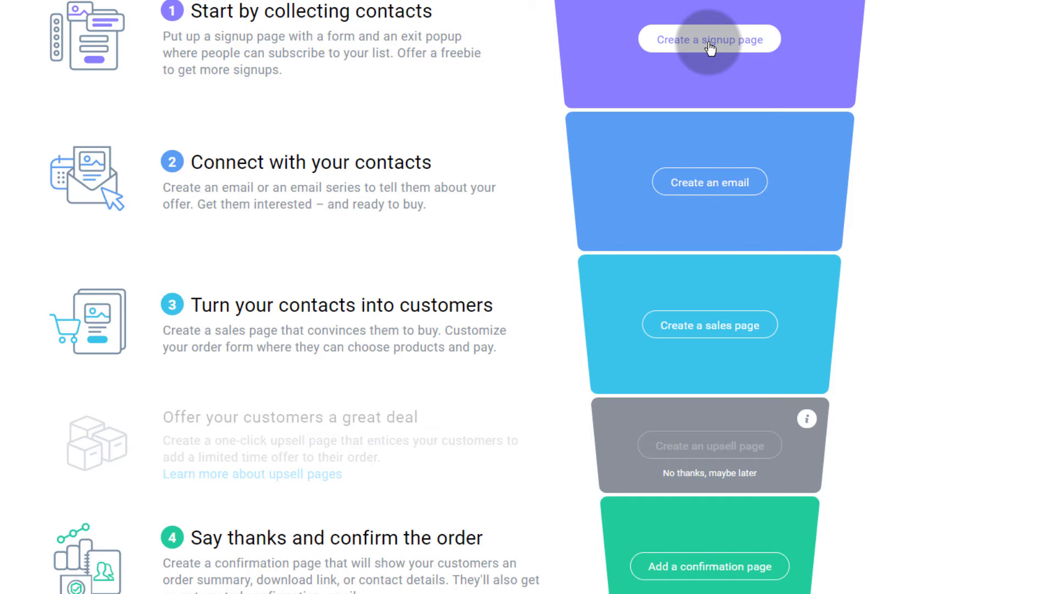
click(748, 46)
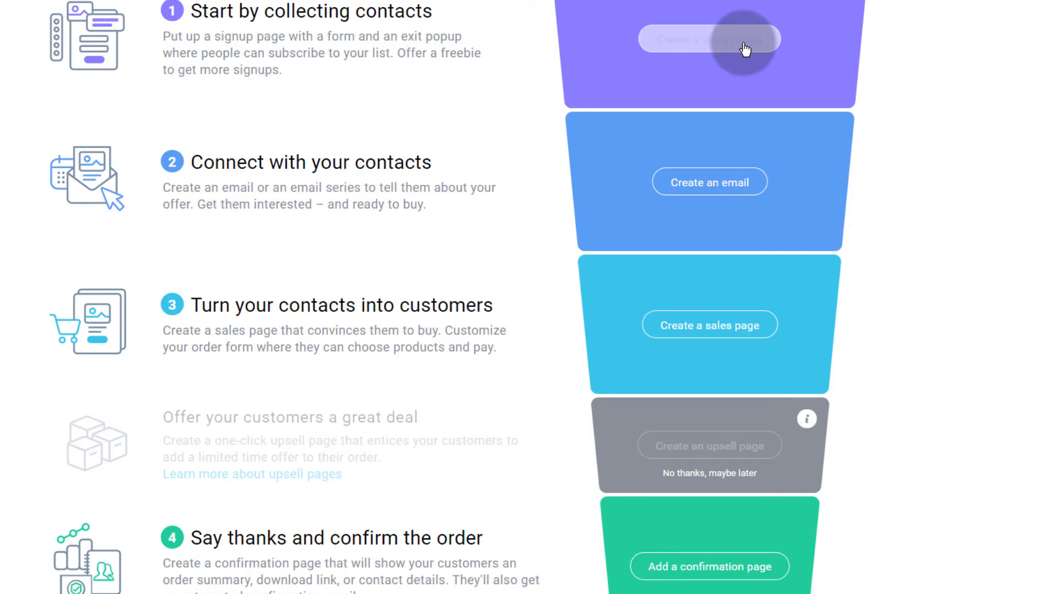
scroll(549, 234, up, 3)
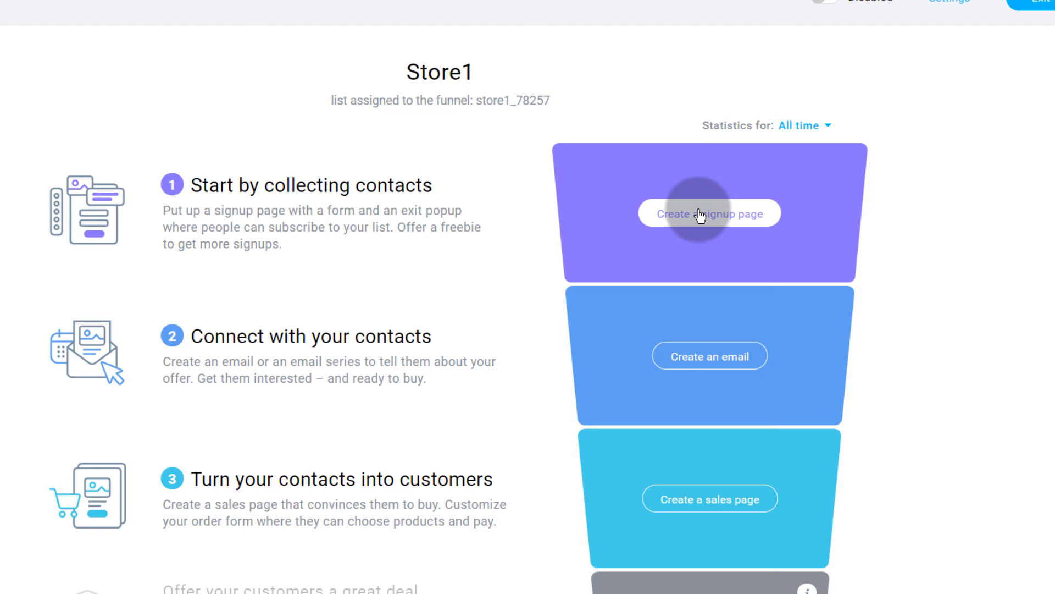
- Start creating a sales page for the Store1 funnel and review the payment processors that can be connected
scroll(699, 216, down, 5)
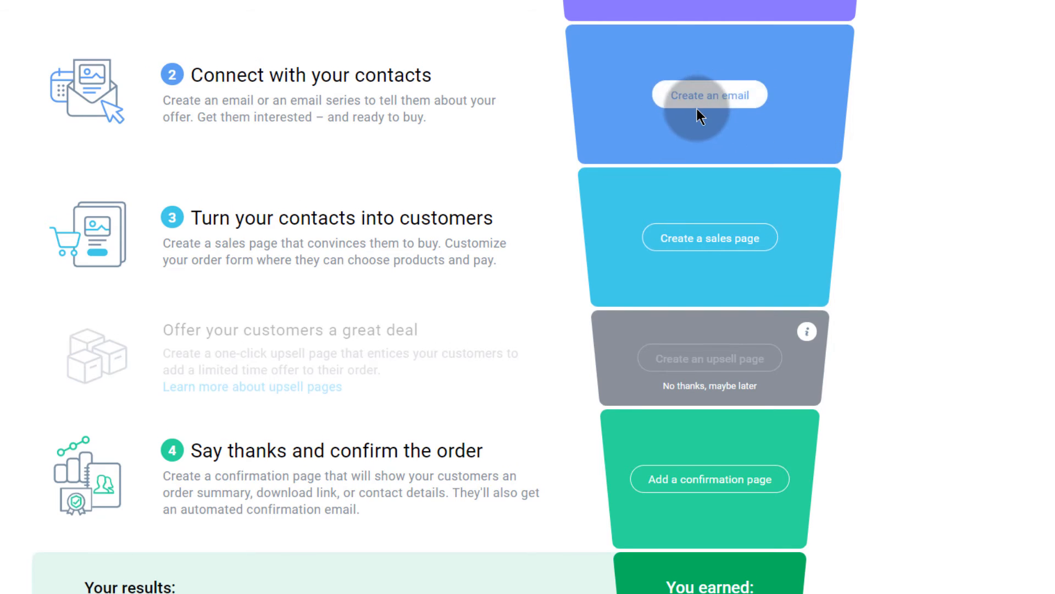
scroll(697, 108, down, 3)
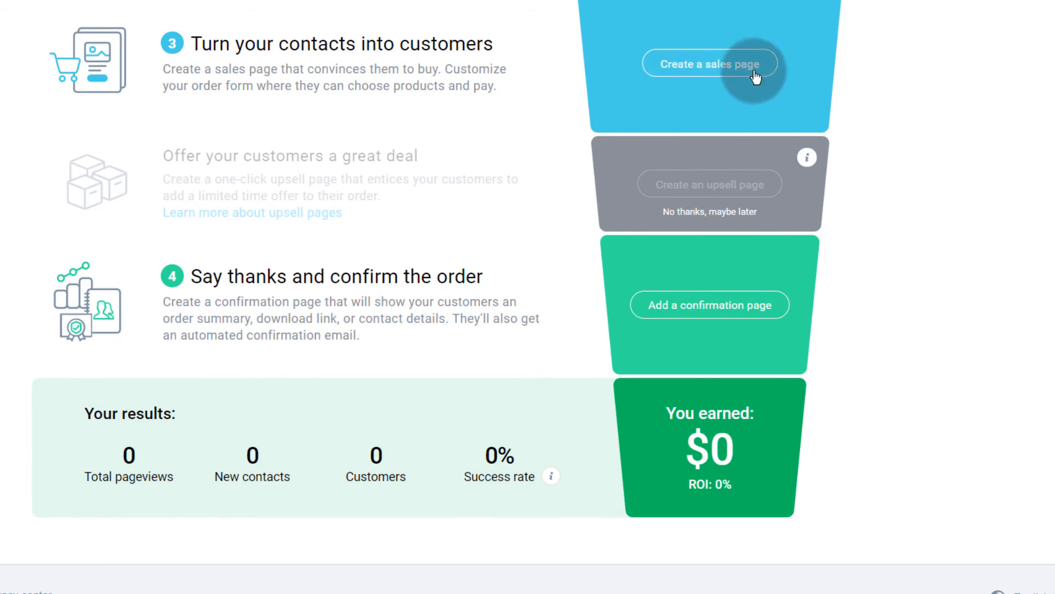
click(699, 72)
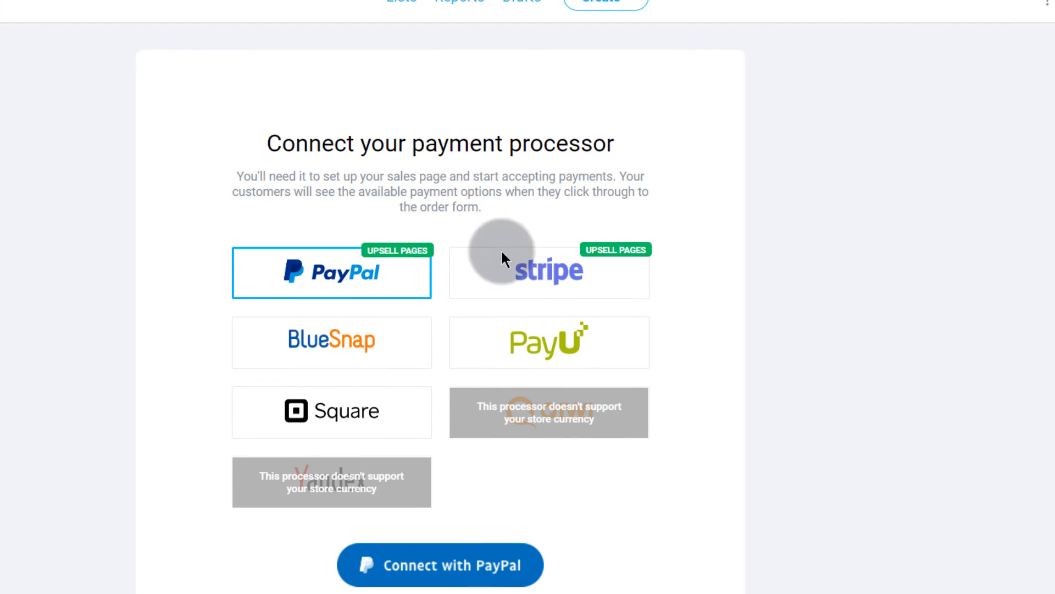
scroll(342, 278, down, 3)
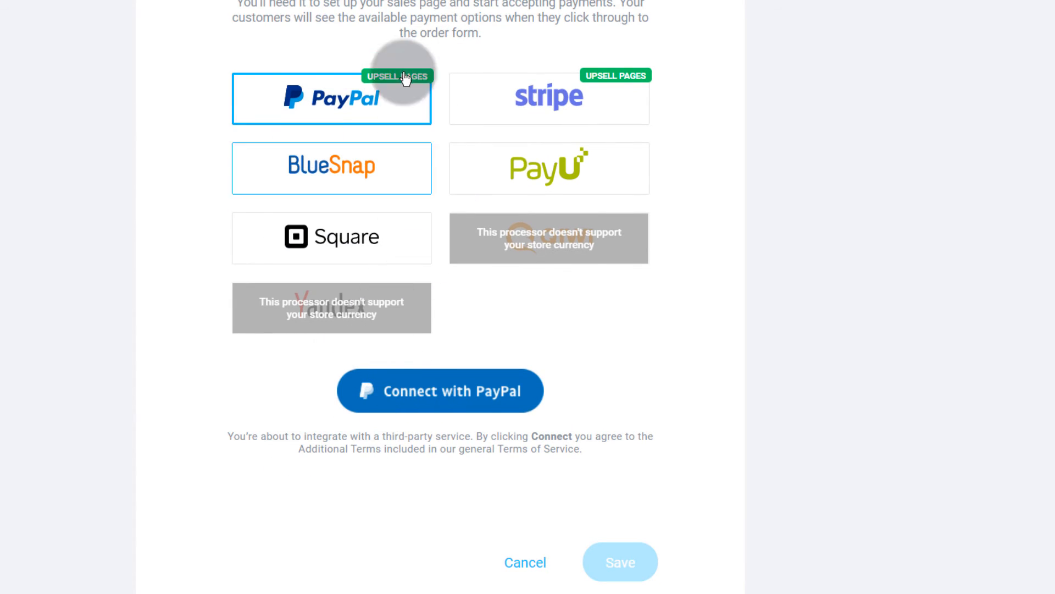
scroll(300, 245, up, 3)
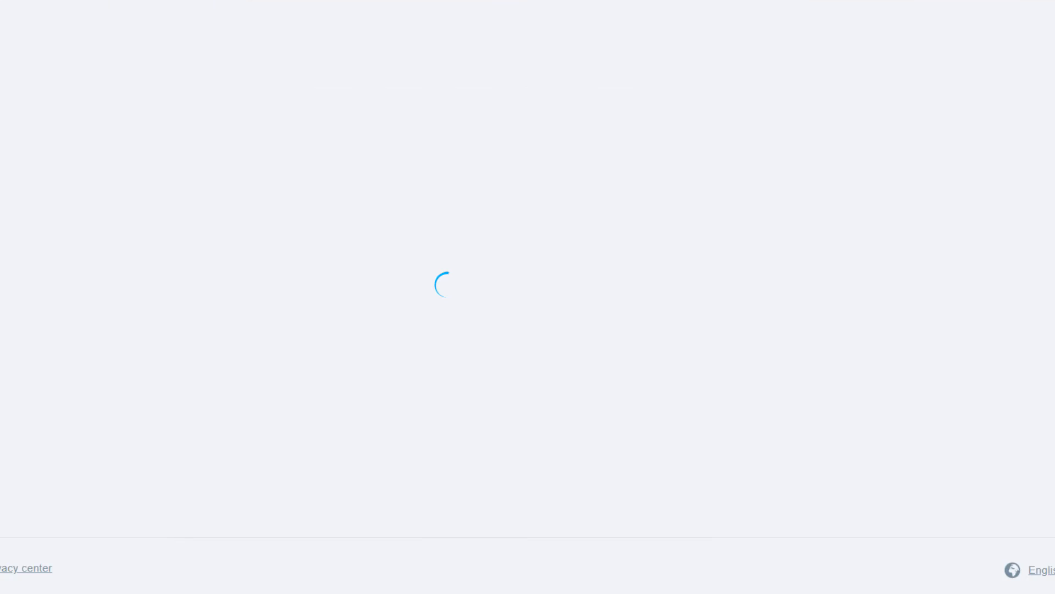
- Examine the funnel's upsell, order confirmation and results sections, and try to add a confirmation page
scroll(538, 333, down, 5)
scroll(575, 334, down, 3)
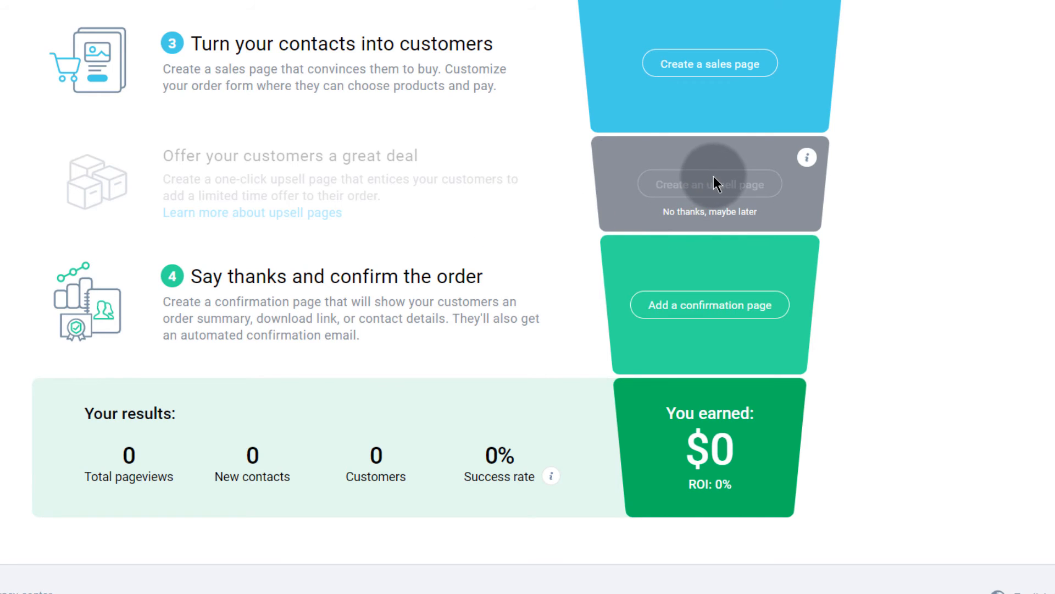
scroll(395, 297, down, 1)
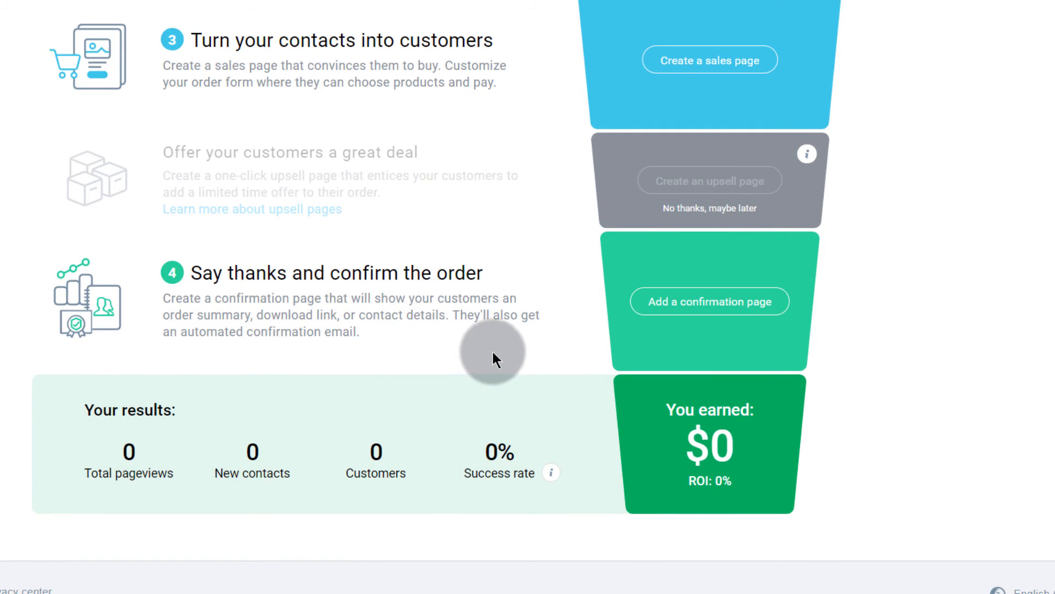
click(712, 316)
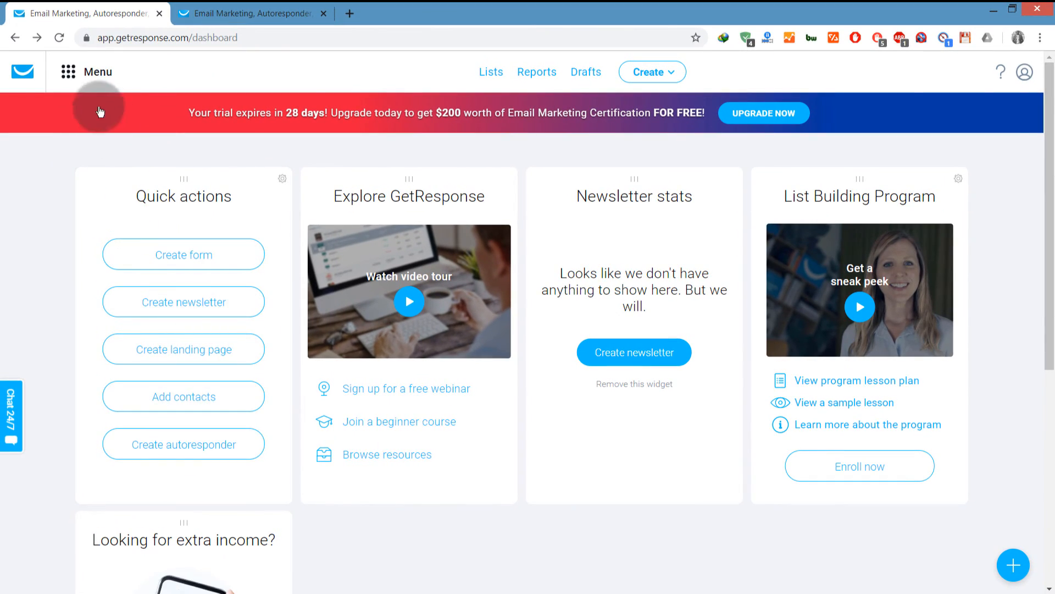
- Open the Files and images library, view the options for adding files and close them without uploading anything
click(82, 73)
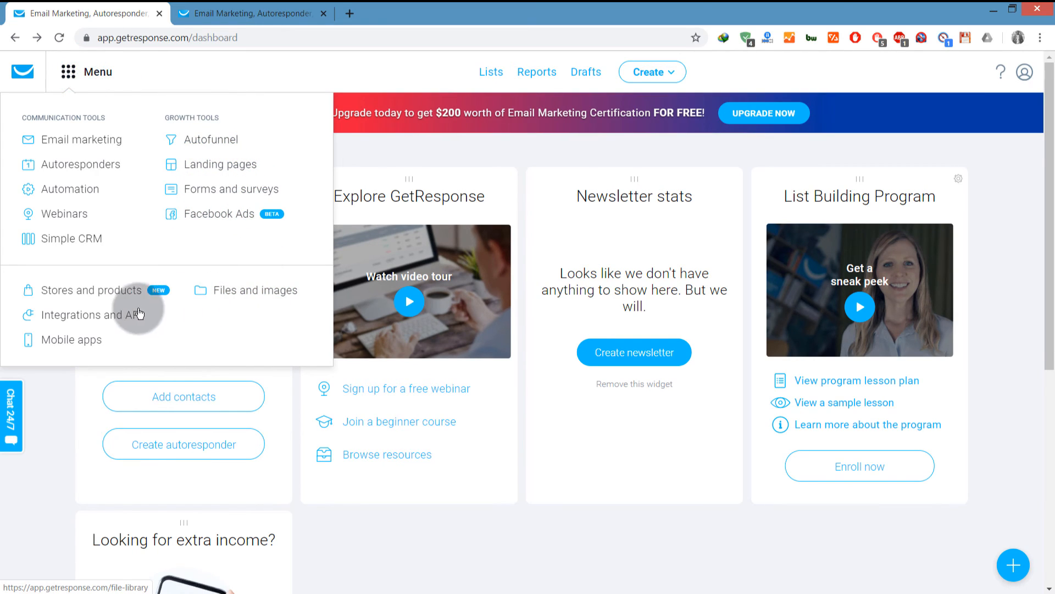
click(232, 296)
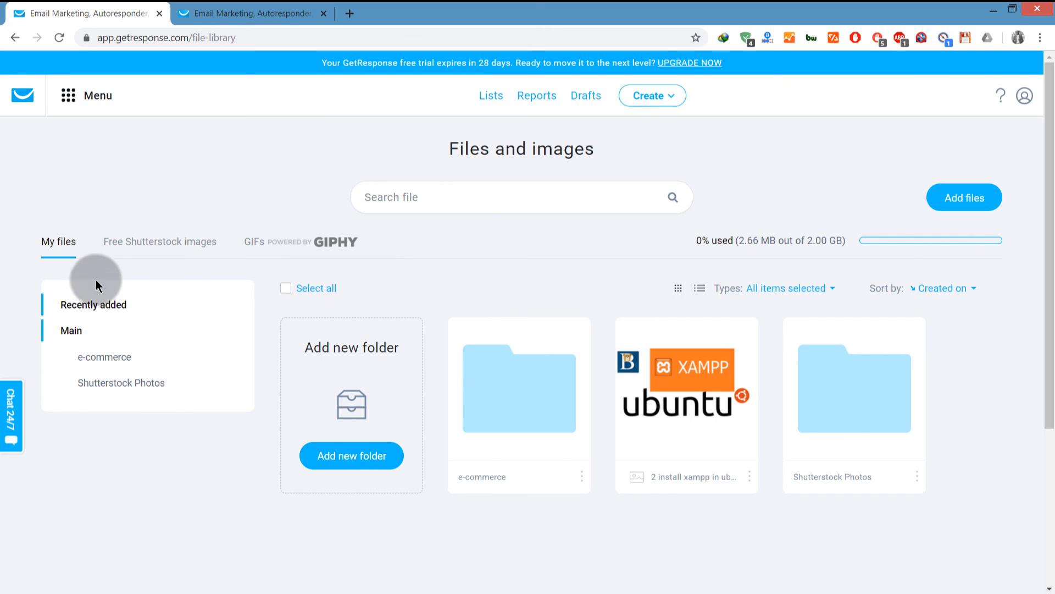
click(966, 199)
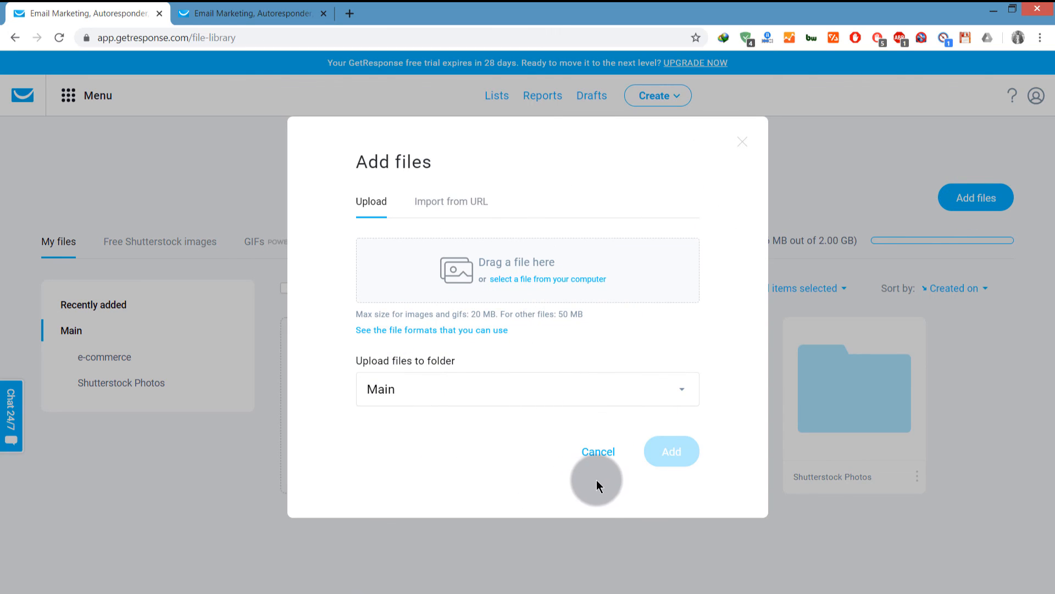
click(599, 453)
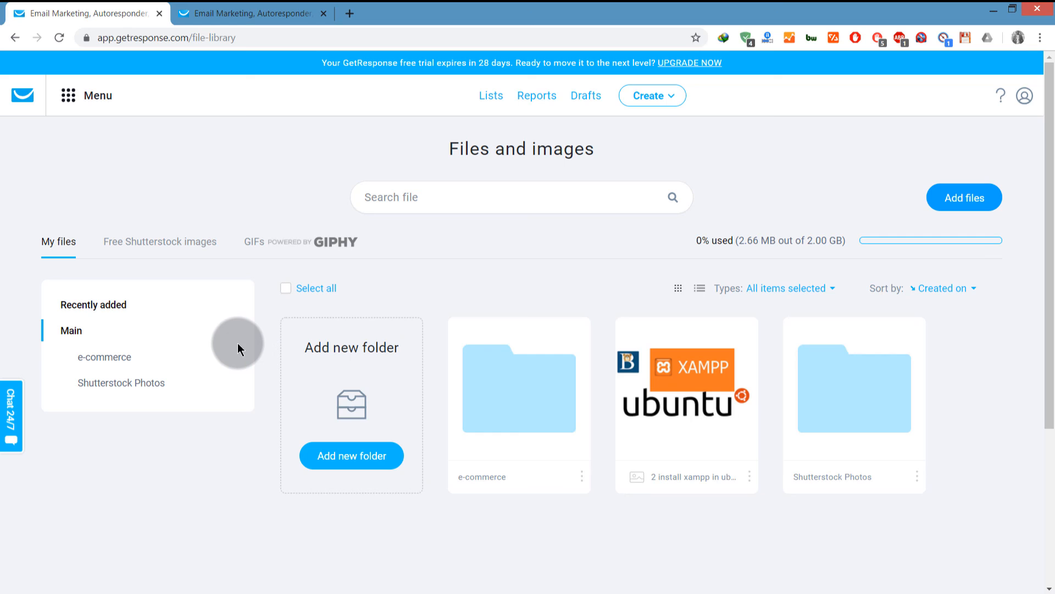
click(68, 95)
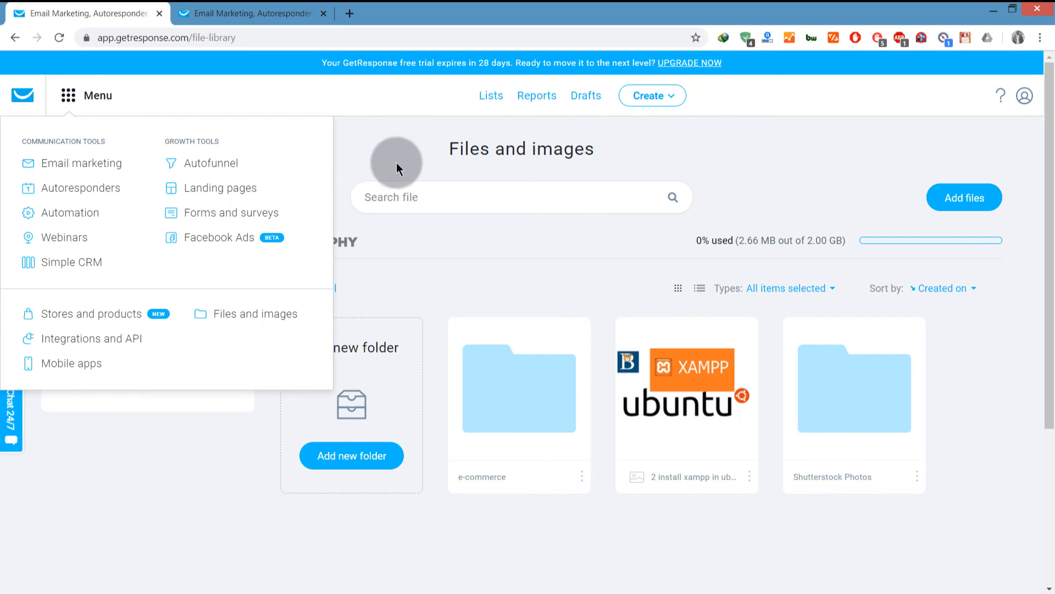
click(368, 158)
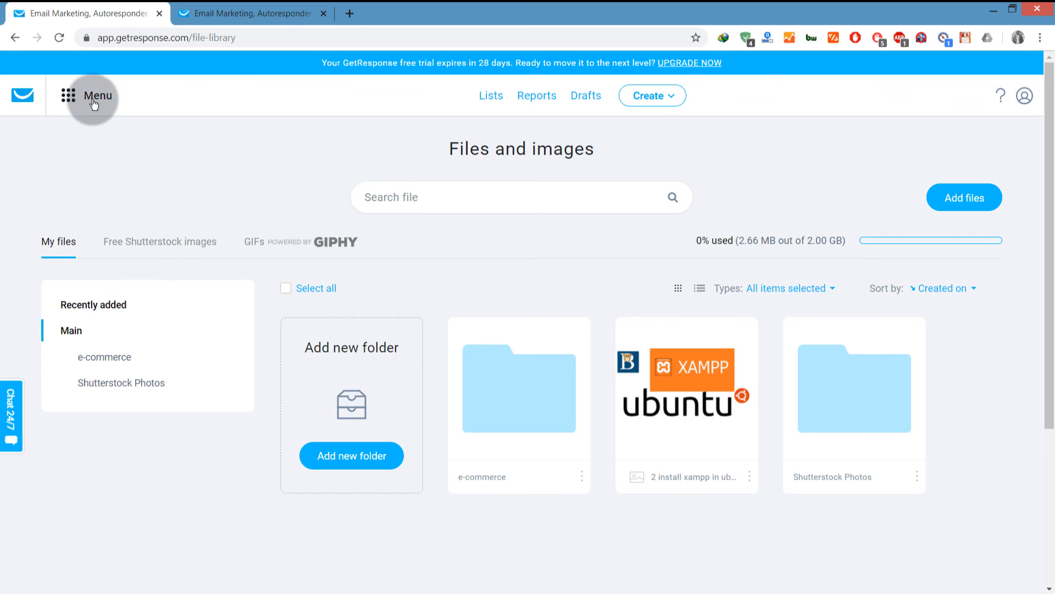
click(67, 95)
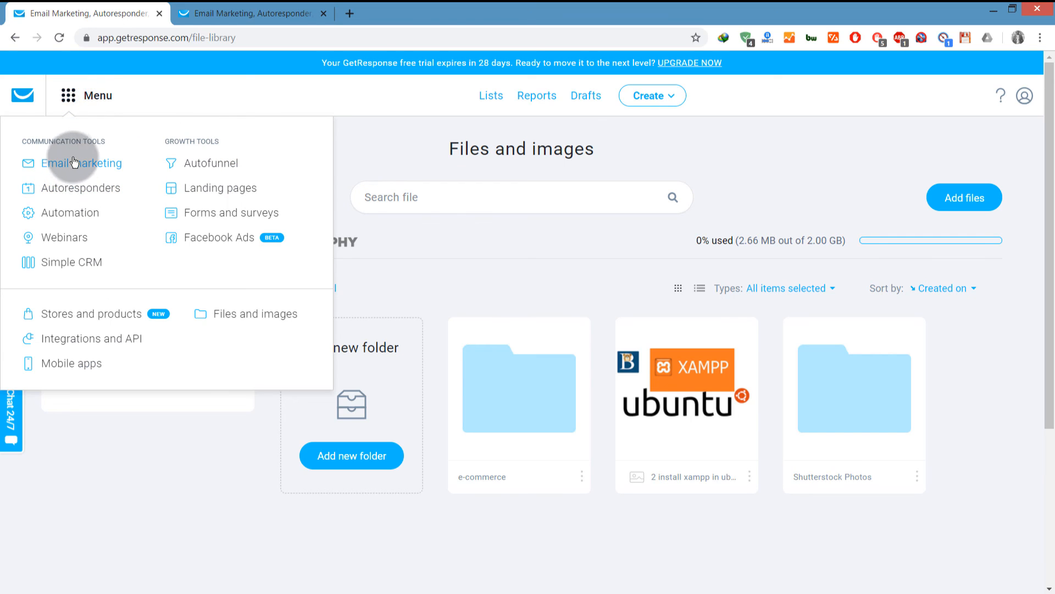